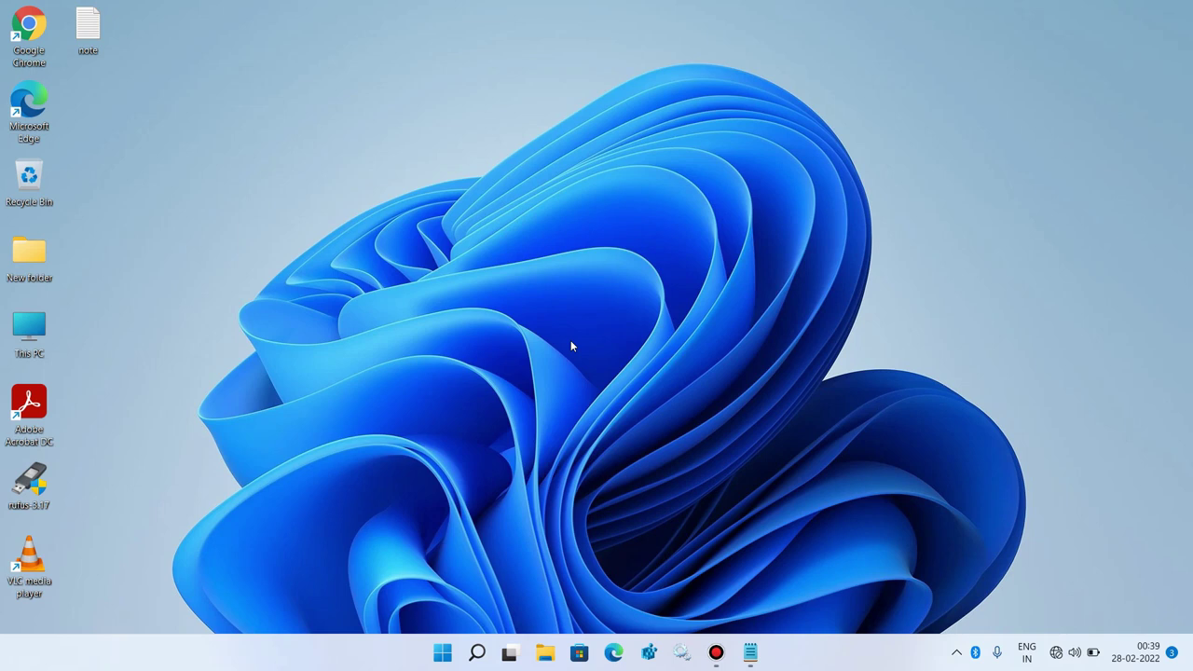
# Open Settings from the Win+X menu and scroll Privacy & security down to App permissions
pyautogui.rightClick(444, 653)
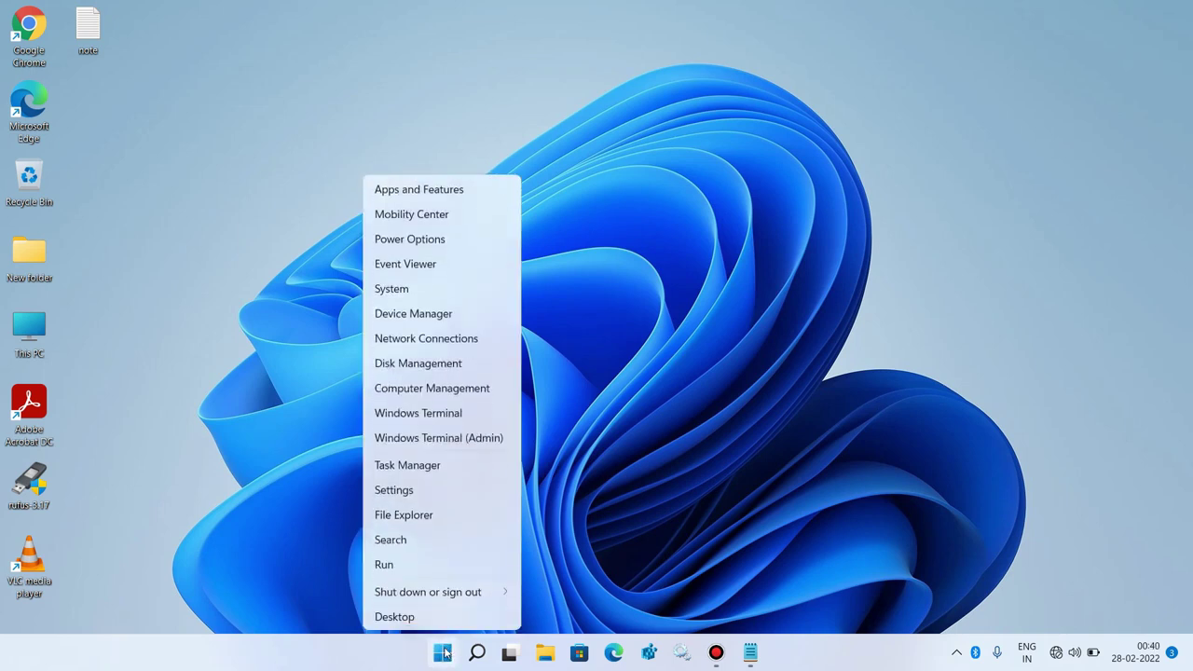
pyautogui.click(424, 490)
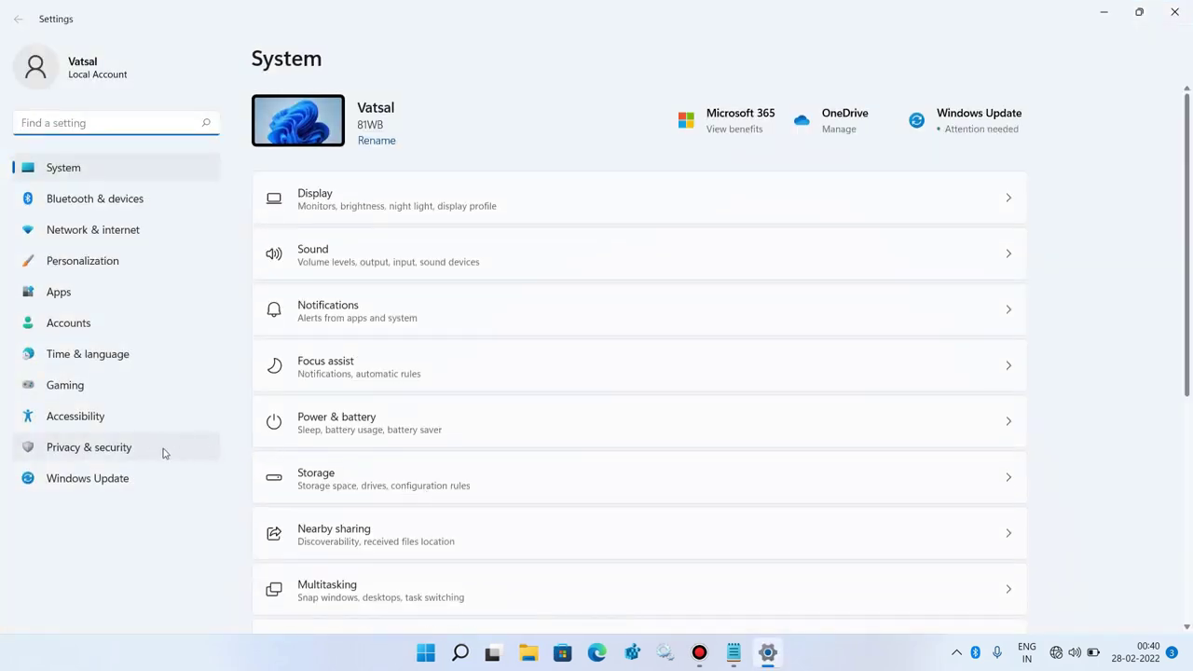
pyautogui.click(154, 452)
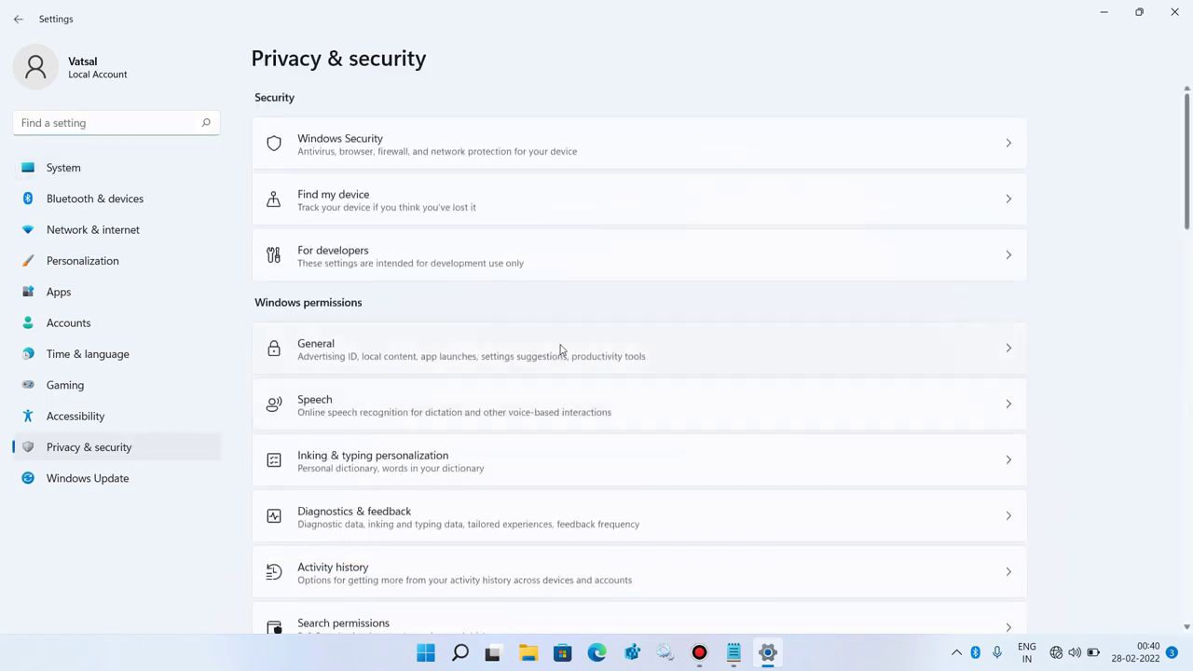
pyautogui.scroll(-5, 560, 349)
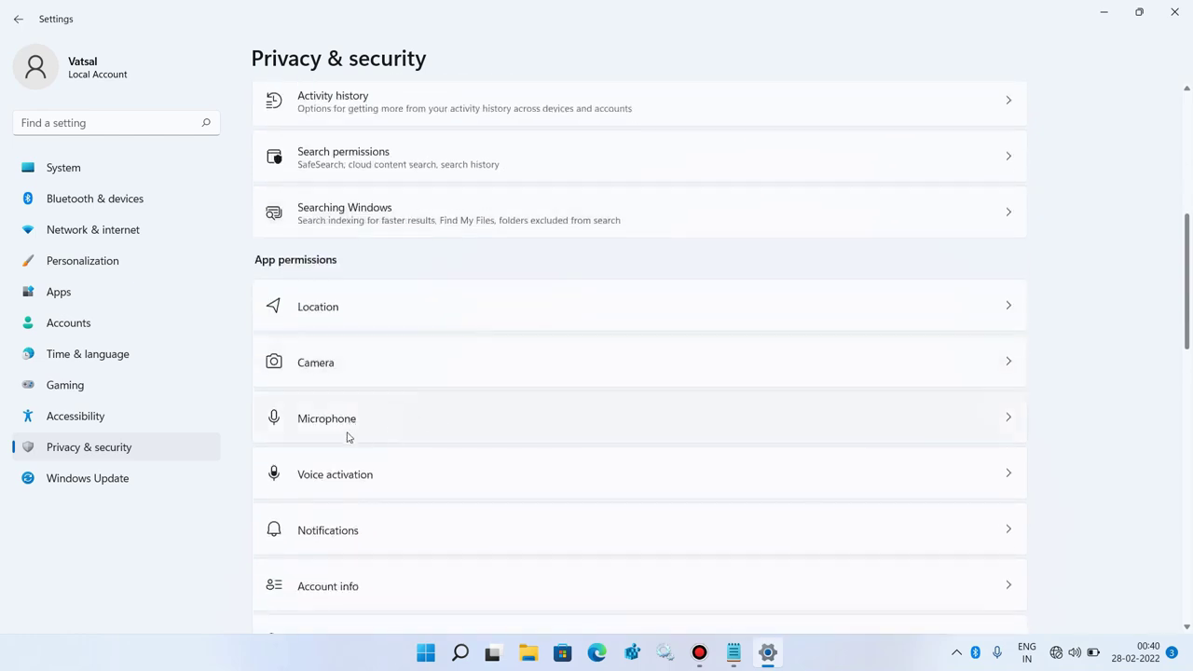
# Check the Microphone permissions and per-app toggles, then close Settings
pyautogui.click(406, 431)
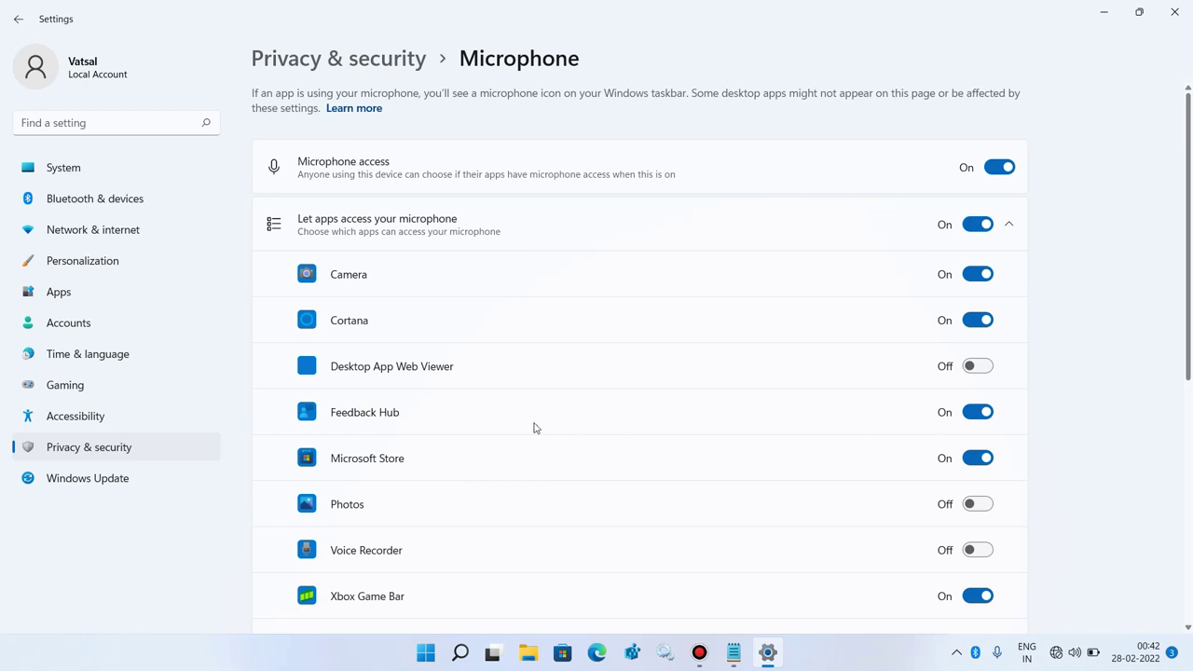
pyautogui.scroll(-3, 534, 428)
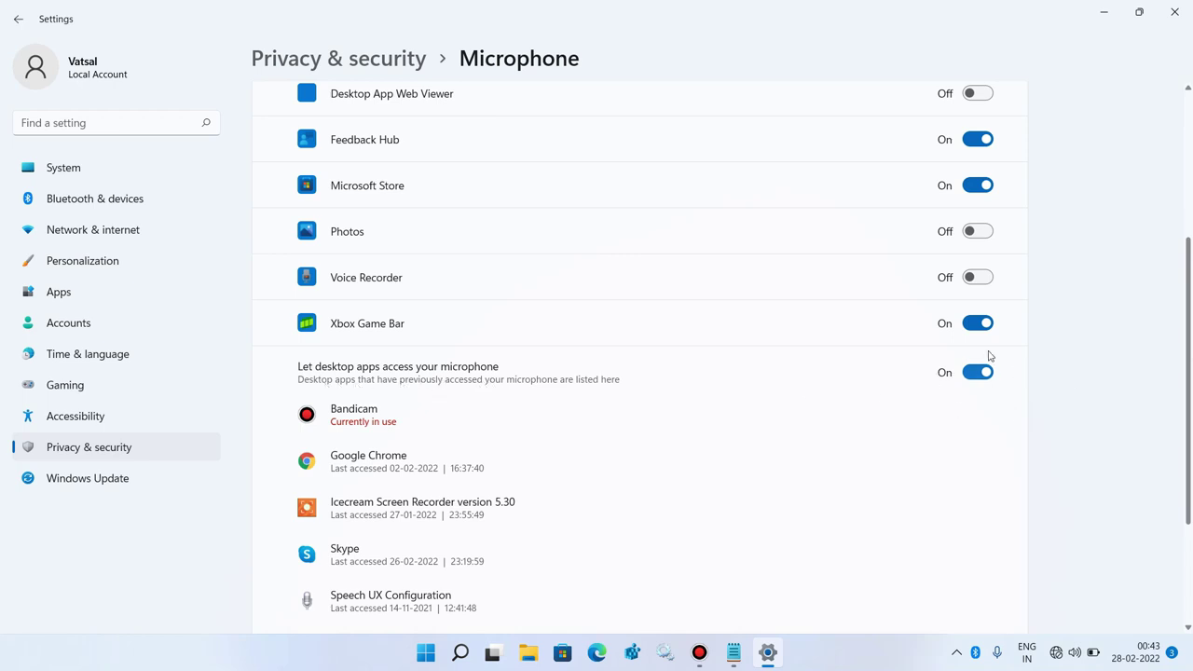
pyautogui.scroll(1, 763, 421)
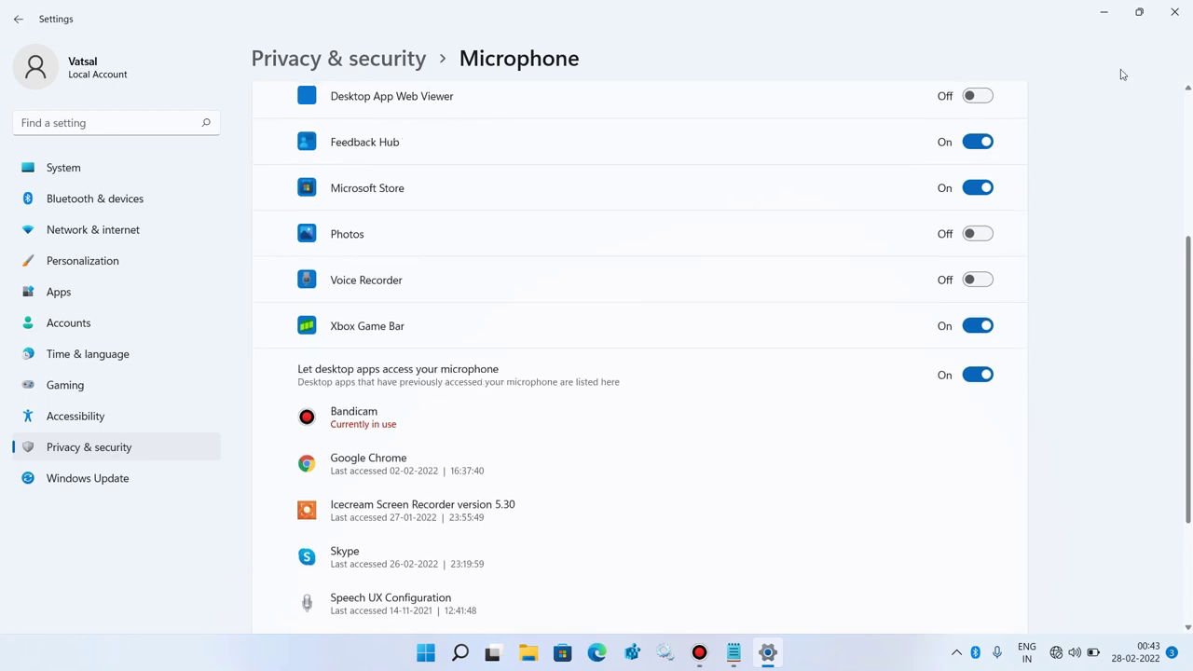
pyautogui.click(1174, 11)
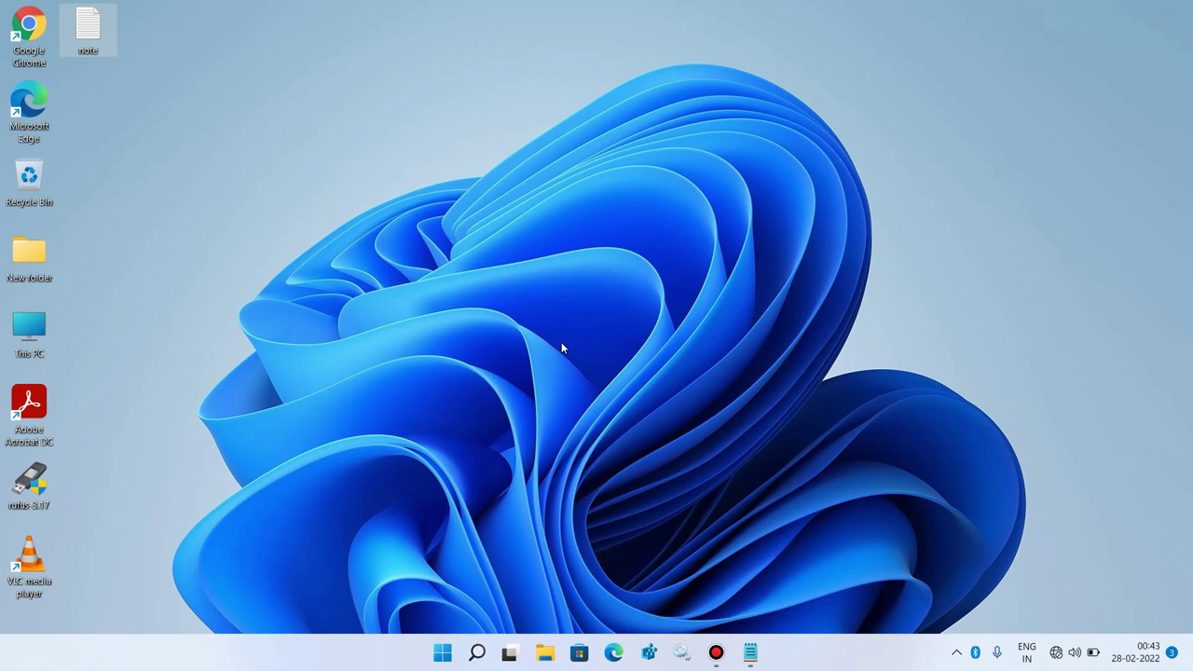
# From Settings > Sound, open More sound settings and centre the classic Sound dialog
pyautogui.rightClick(441, 652)
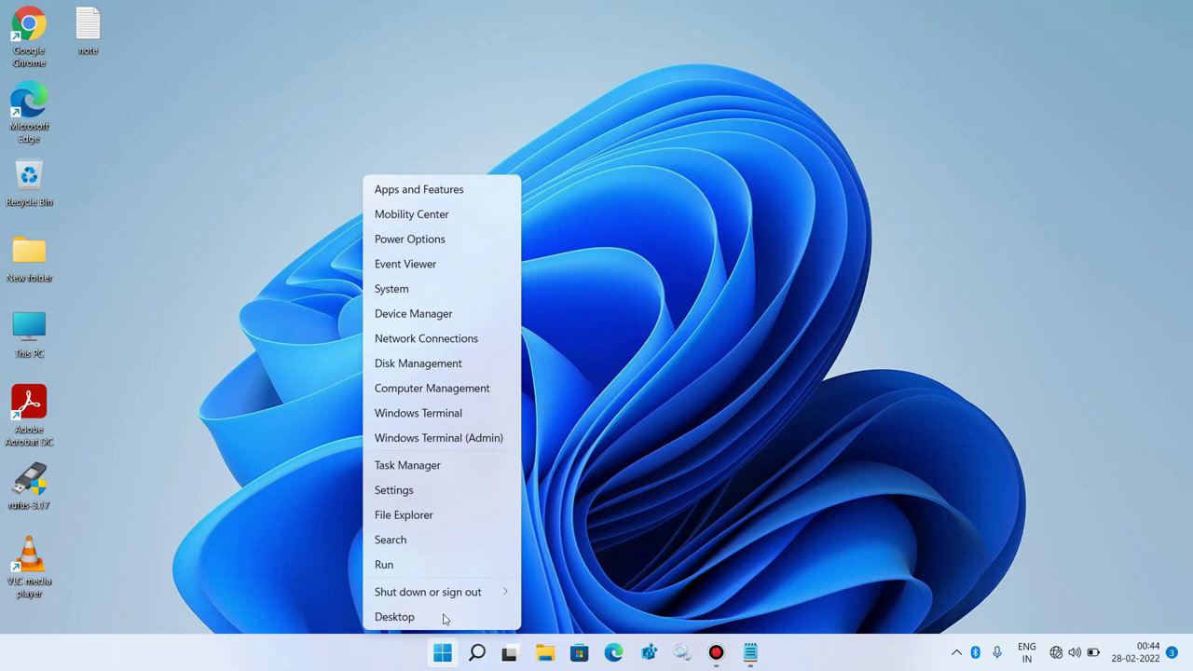
pyautogui.click(435, 488)
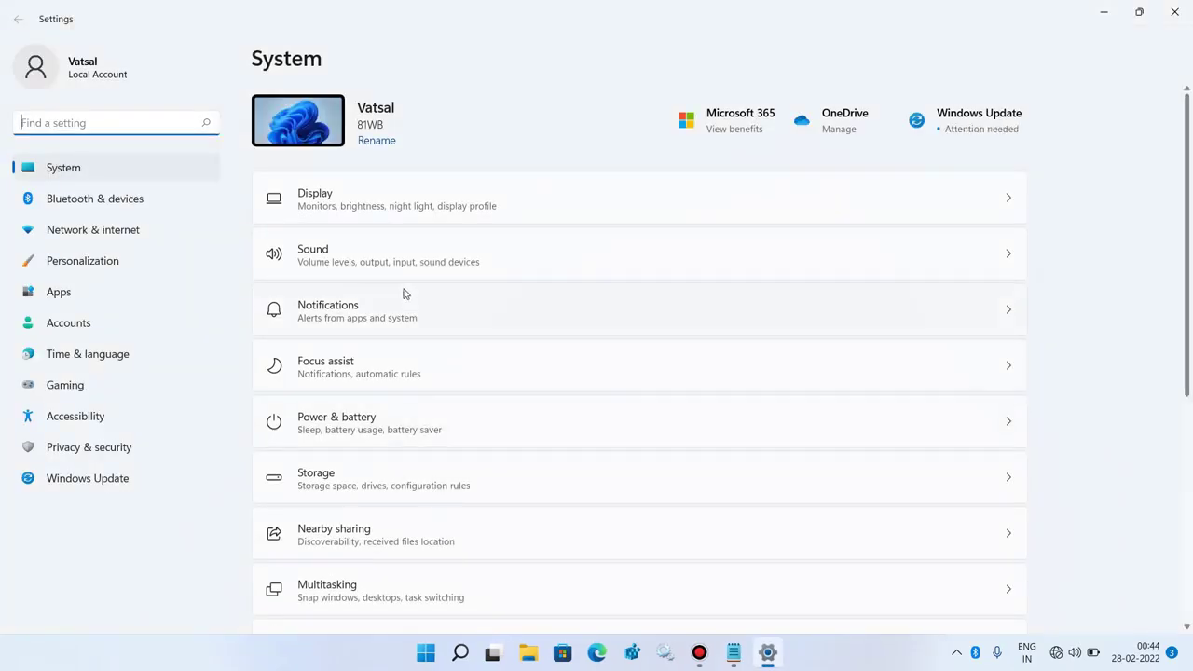
pyautogui.click(326, 267)
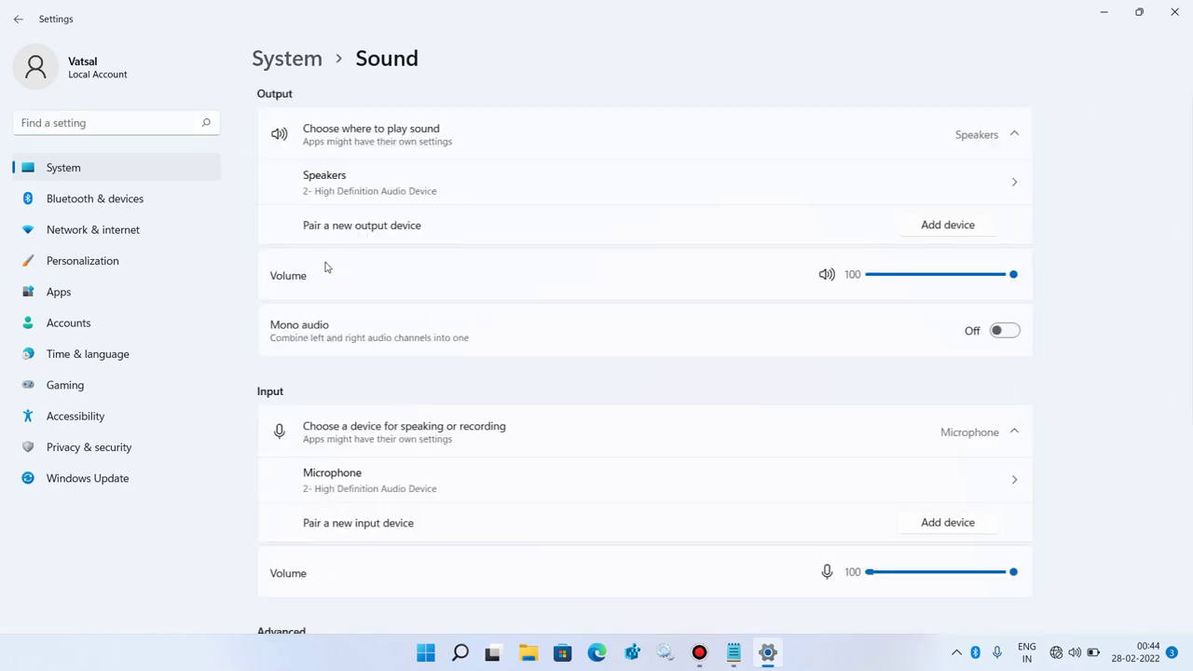
pyautogui.scroll(-4, 493, 295)
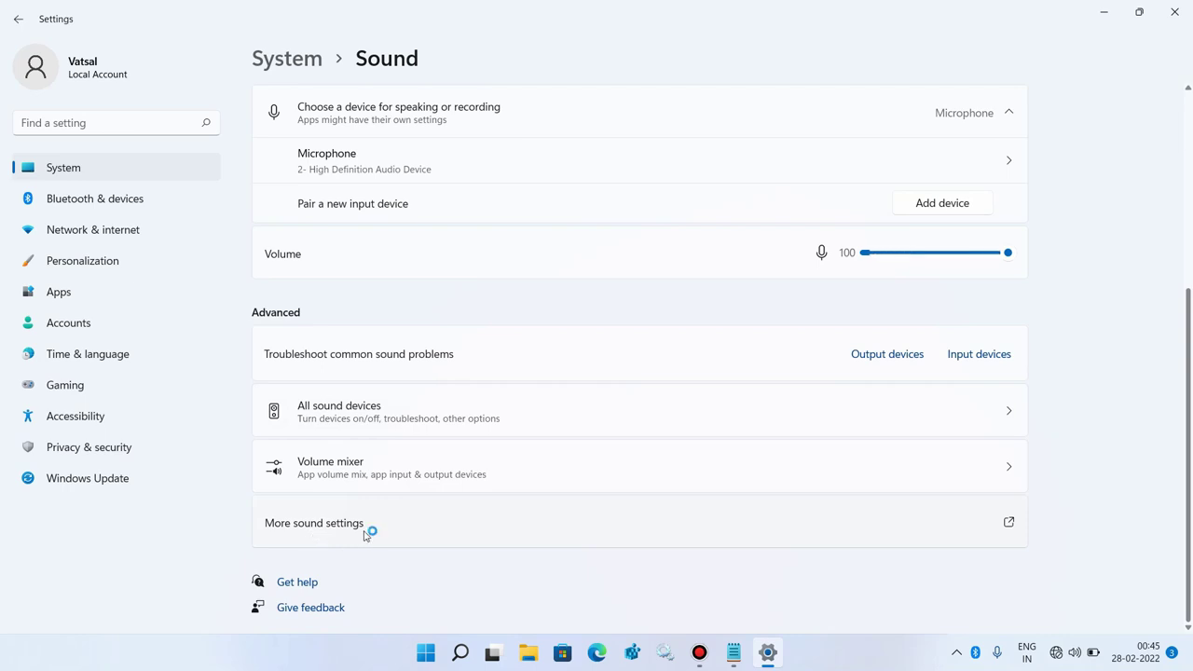
pyautogui.click(364, 535)
pyautogui.moveTo(278, 91); pyautogui.dragTo(635, 131)
# Minimize Settings and view the Speakers context menu without choosing any option
pyautogui.click(1103, 19)
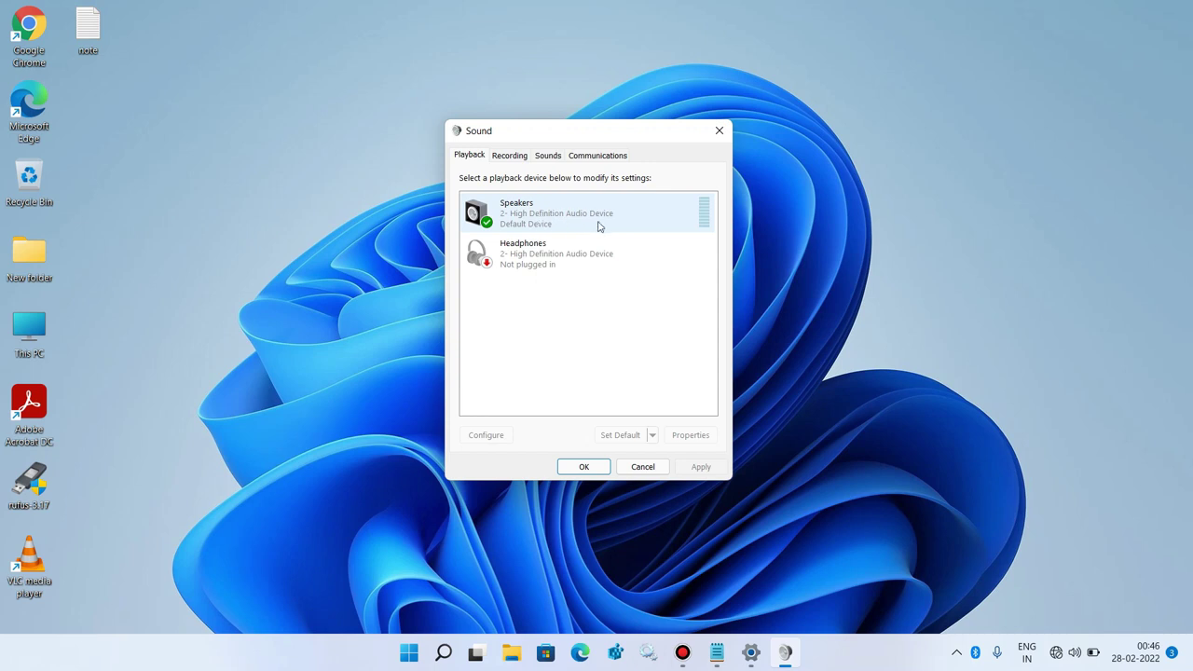
pyautogui.rightClick(547, 215)
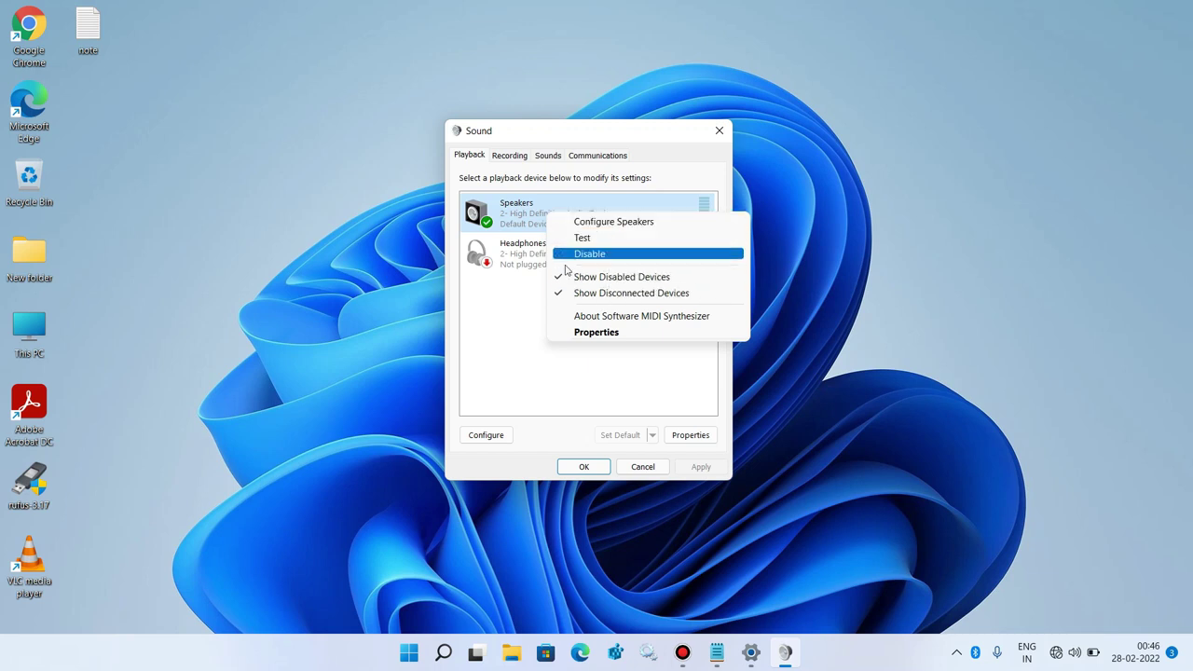
pyautogui.click(520, 286)
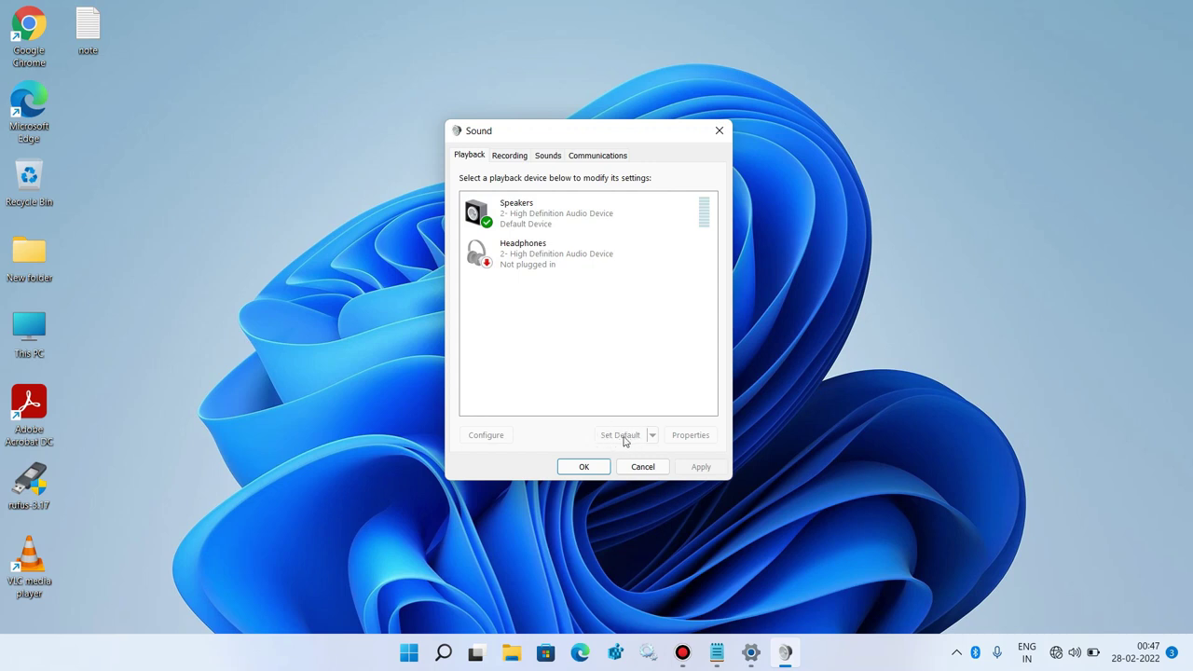
# Lower the Speakers level on the Levels tab from 100 to 88 and confirm with OK
pyautogui.doubleClick(578, 216)
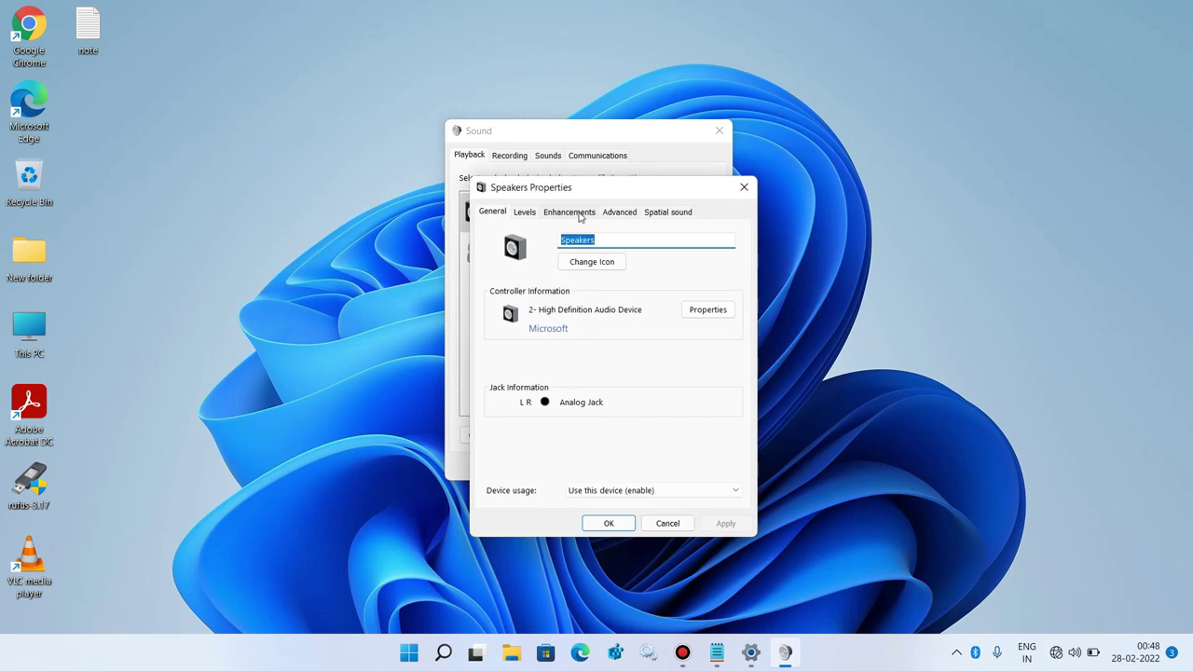
pyautogui.click(522, 217)
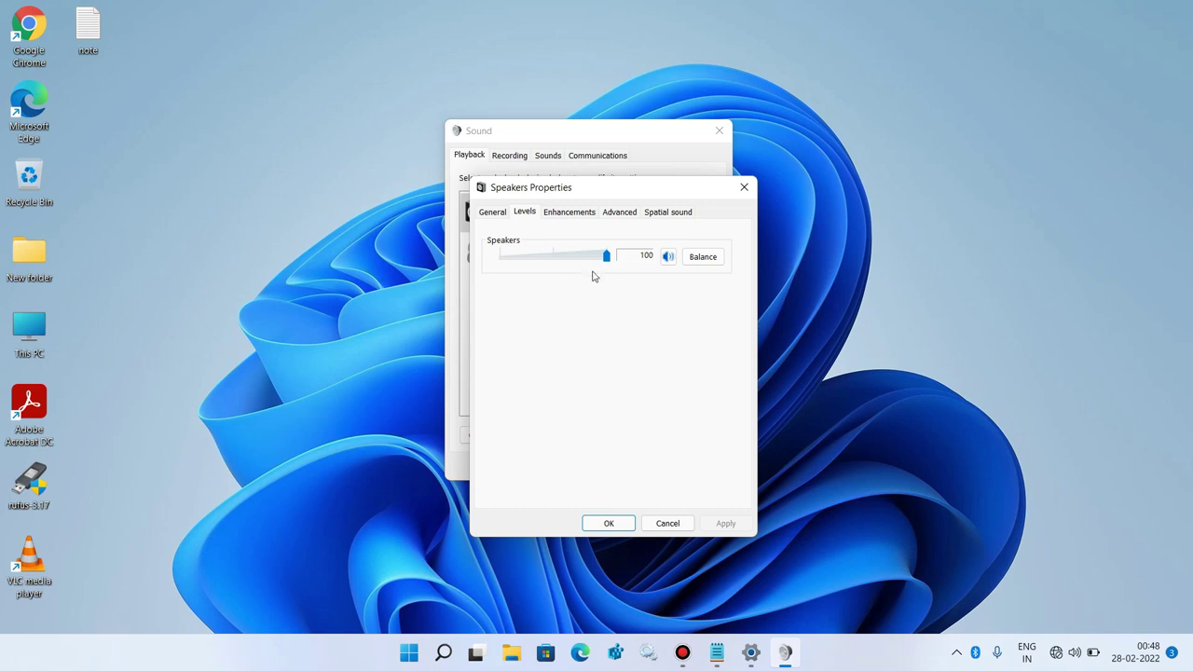
pyautogui.moveTo(607, 257)
pyautogui.mouseDown()
pyautogui.moveTo(585, 261)
pyautogui.moveTo(617, 261)
pyautogui.mouseUp()
pyautogui.click(607, 522)
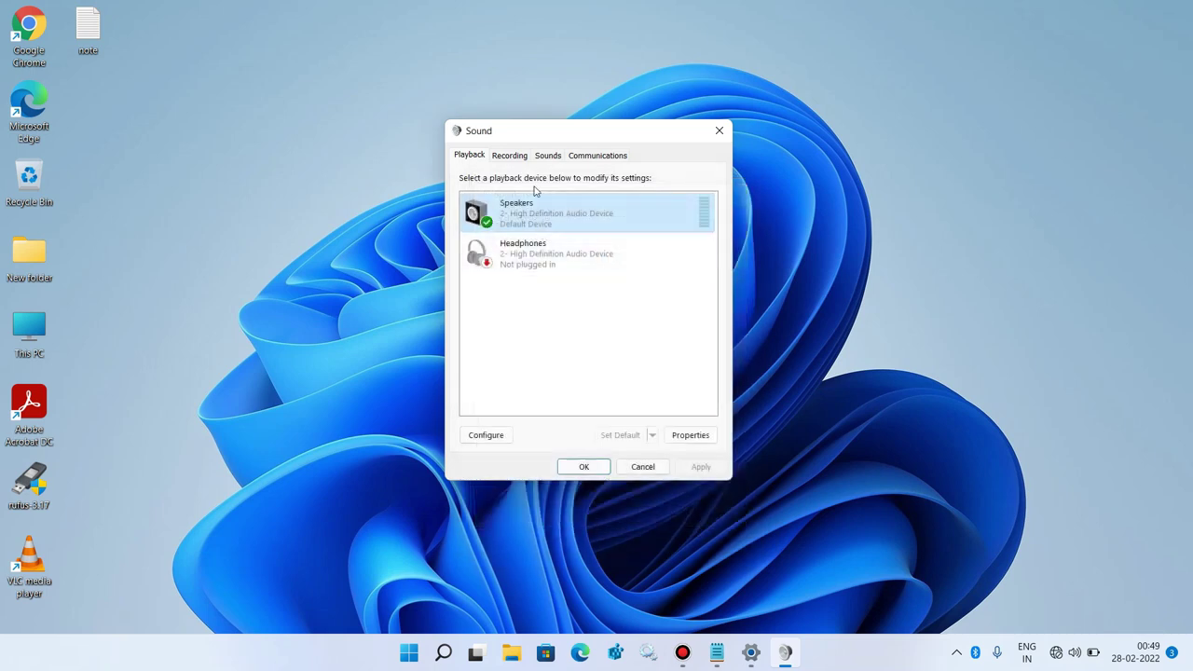
pyautogui.click(509, 157)
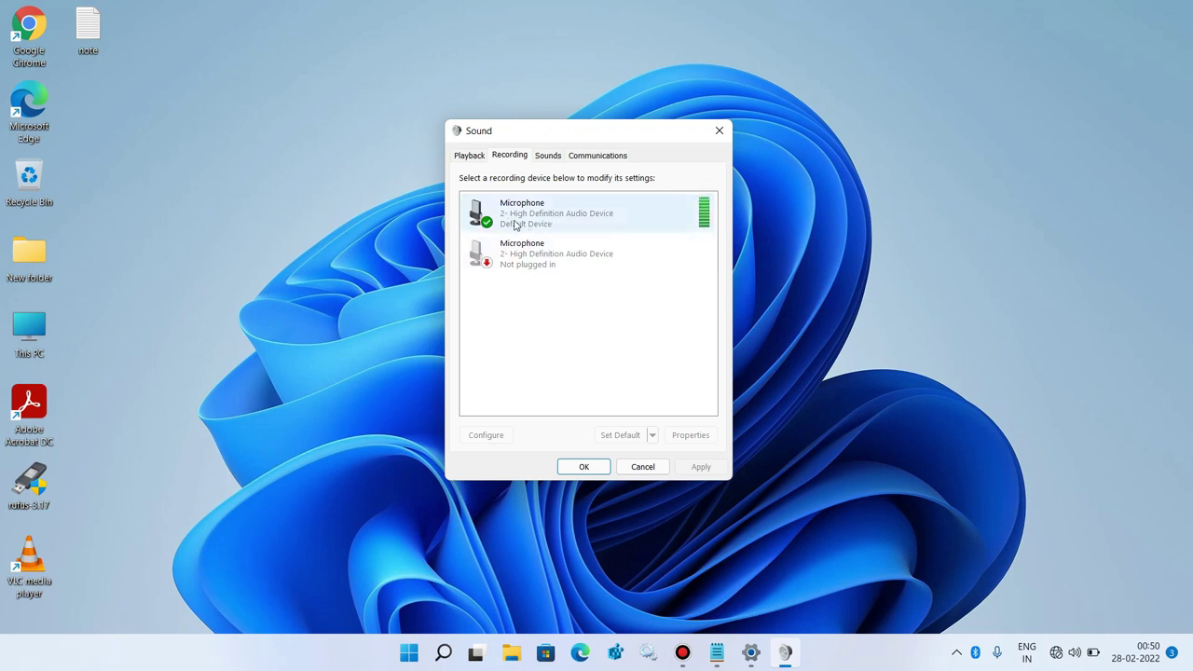
# Select the default Microphone on the Recording list and bring up its properties
pyautogui.click(545, 217)
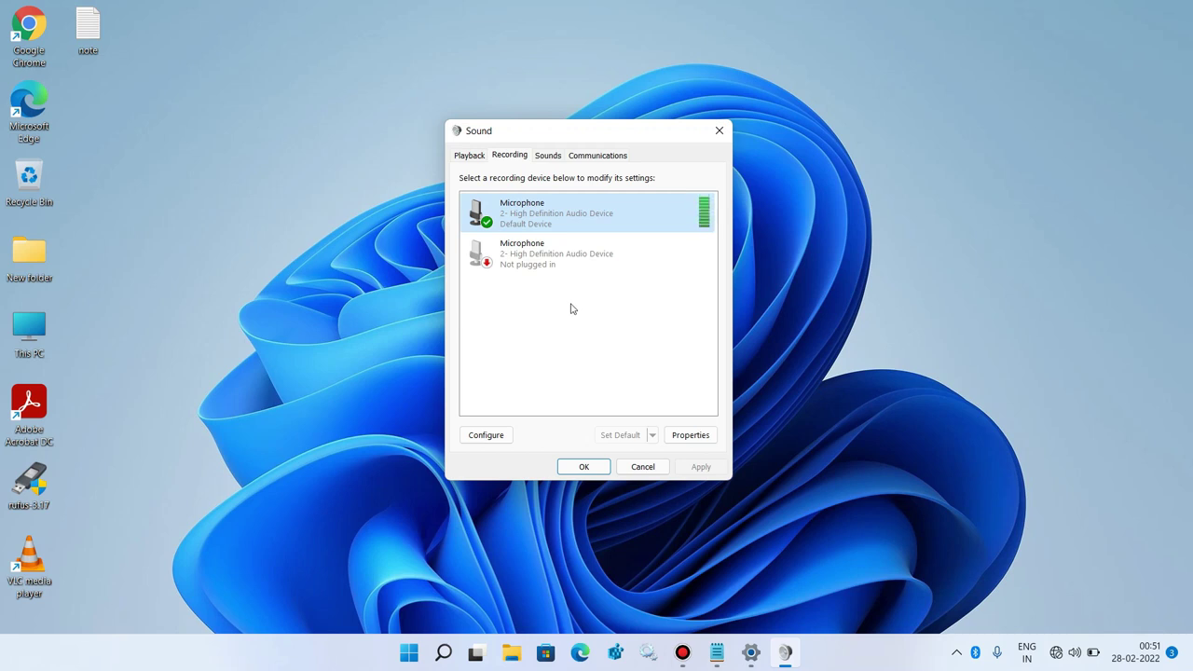
pyautogui.doubleClick(550, 219)
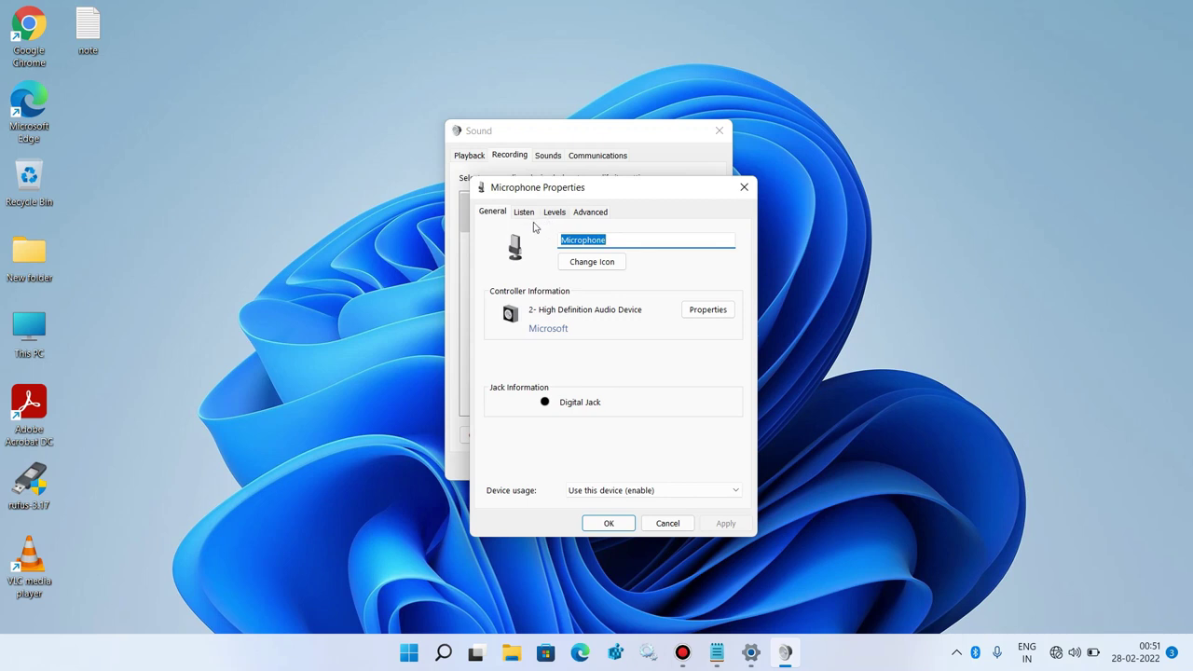
# Drag the Microphone level on the Levels tab from 100 to 82 and confirm with OK
pyautogui.click(553, 213)
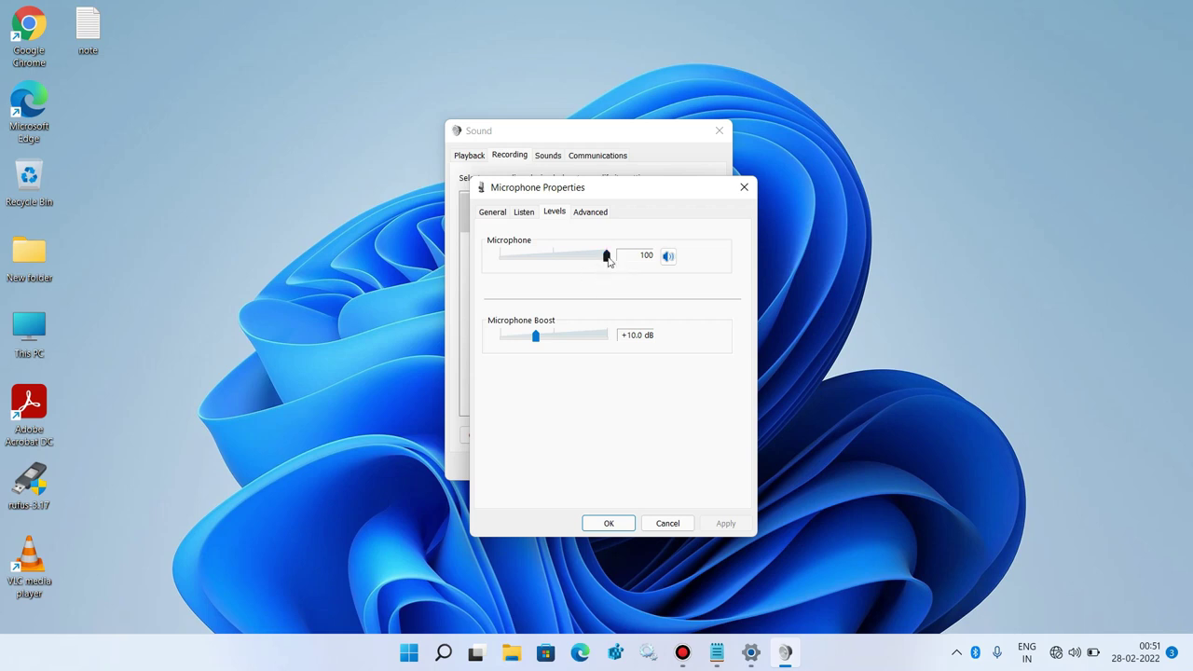
pyautogui.moveTo(608, 259)
pyautogui.mouseDown()
pyautogui.moveTo(588, 262)
pyautogui.moveTo(615, 266)
pyautogui.mouseUp()
pyautogui.click(606, 523)
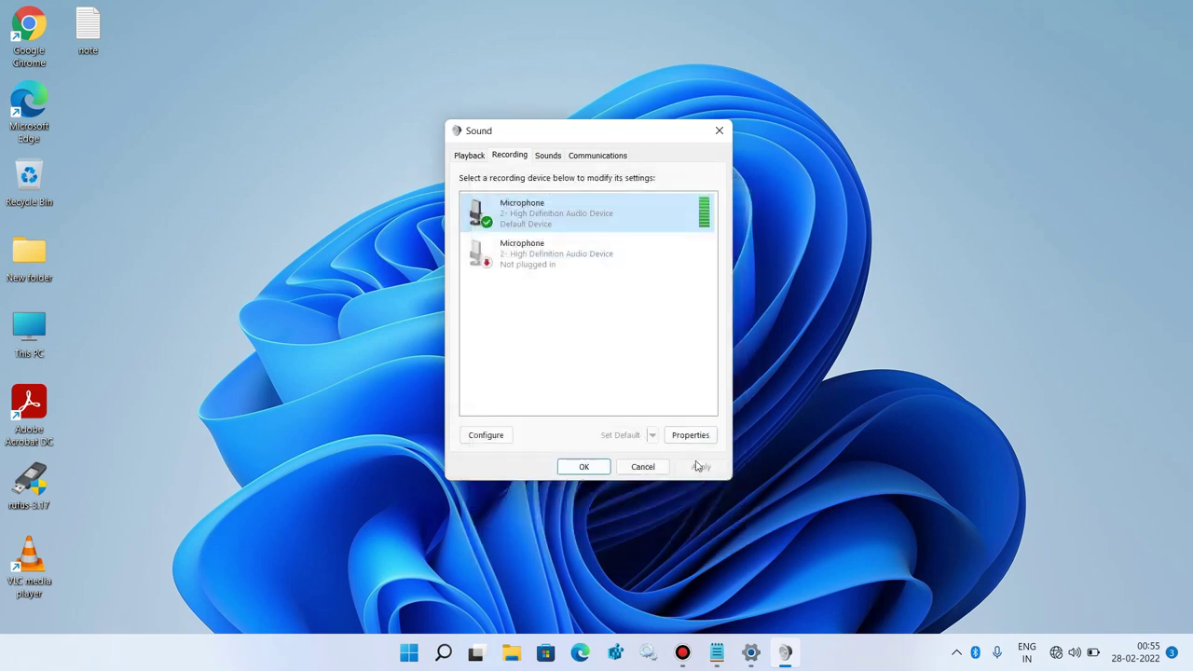
# Close the Sound dialog, search 'cmd', run Command Prompt as administrator and centre it
pyautogui.click(584, 468)
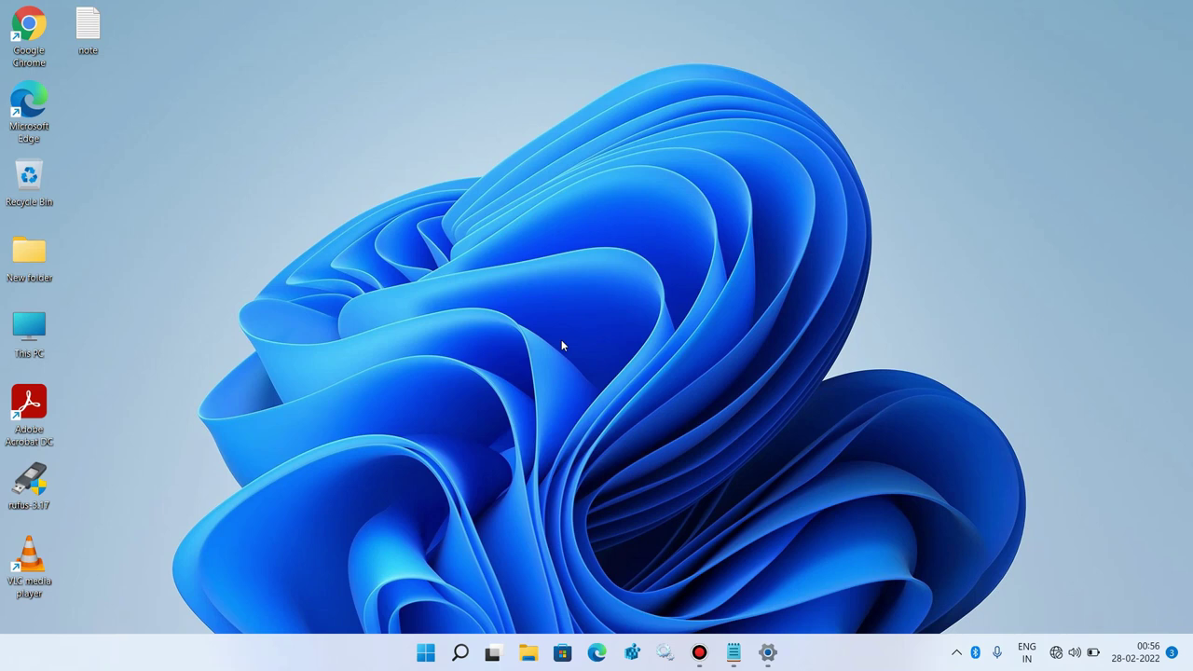
pyautogui.click(460, 651)
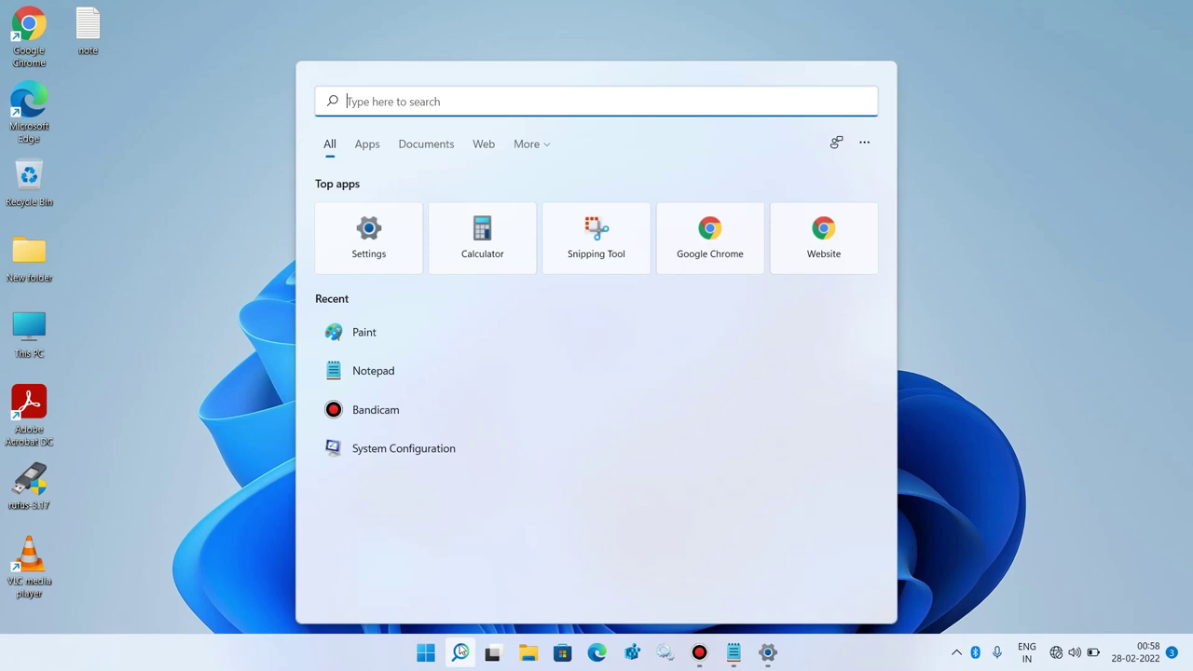
pyautogui.write('cmd')
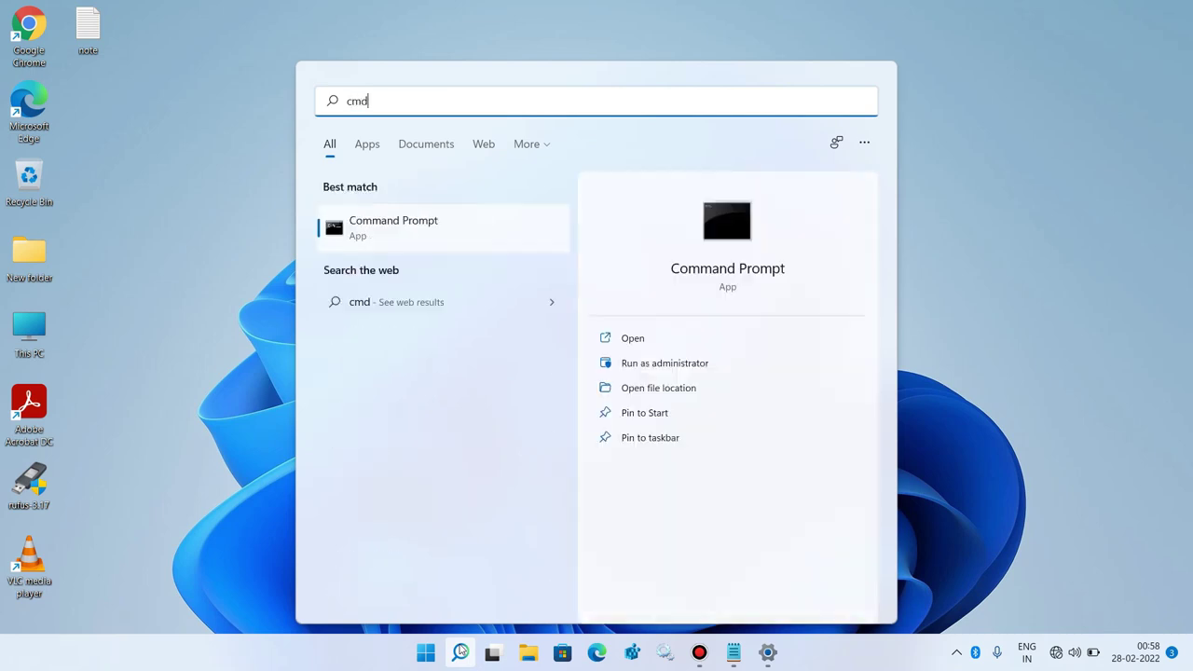
pyautogui.rightClick(471, 236)
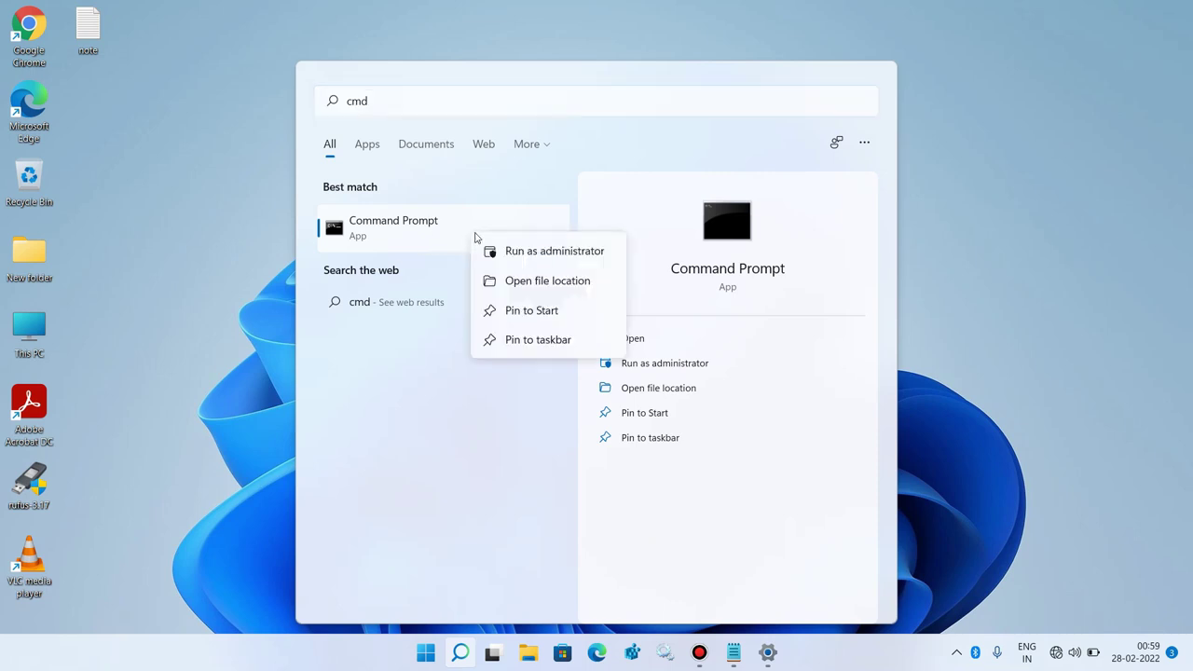
pyautogui.click(549, 259)
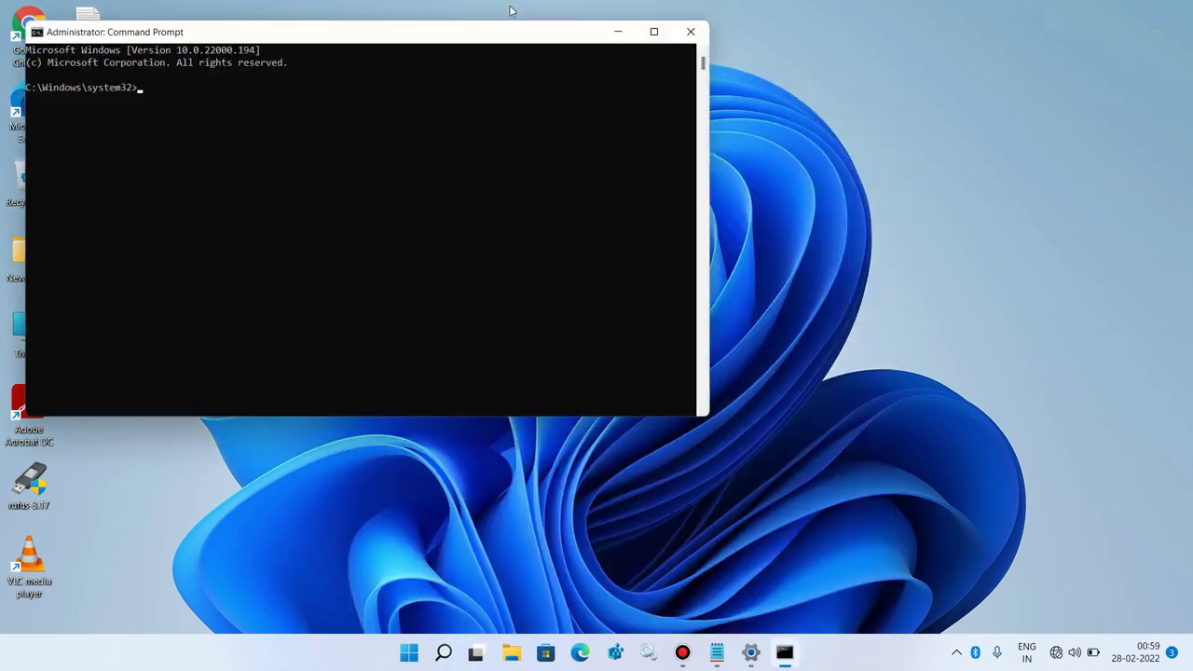
pyautogui.moveTo(461, 33); pyautogui.dragTo(731, 103)
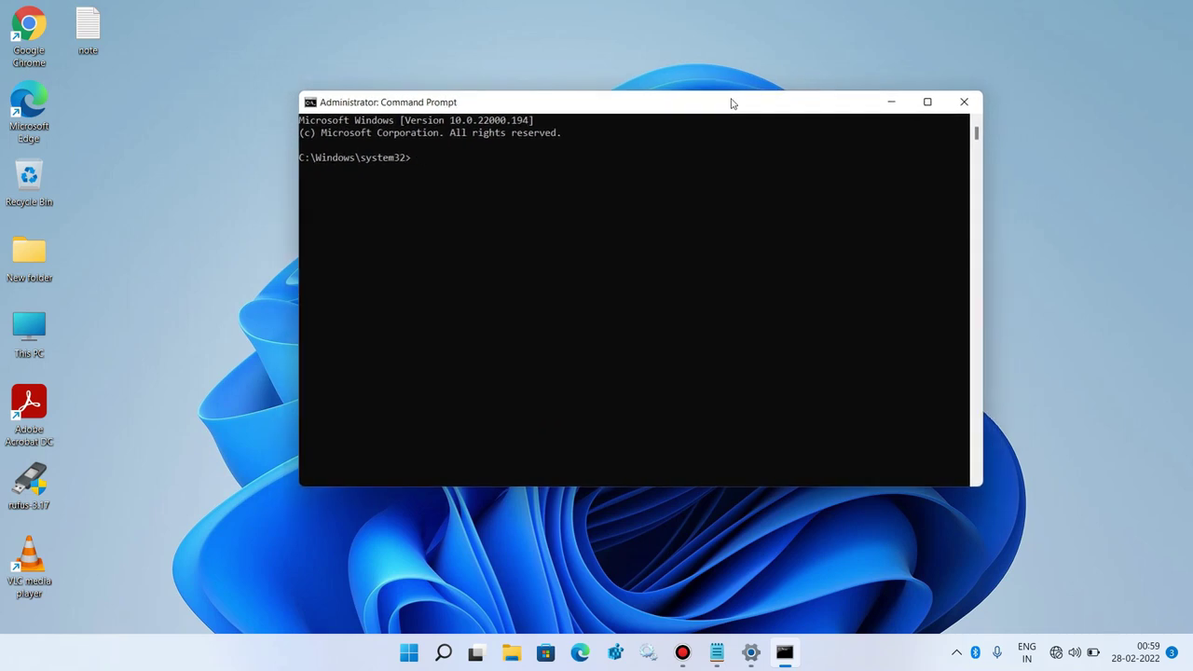
# Open the desktop 'note' file, select the word 'prompt', and minimize Notepad
pyautogui.doubleClick(100, 48)
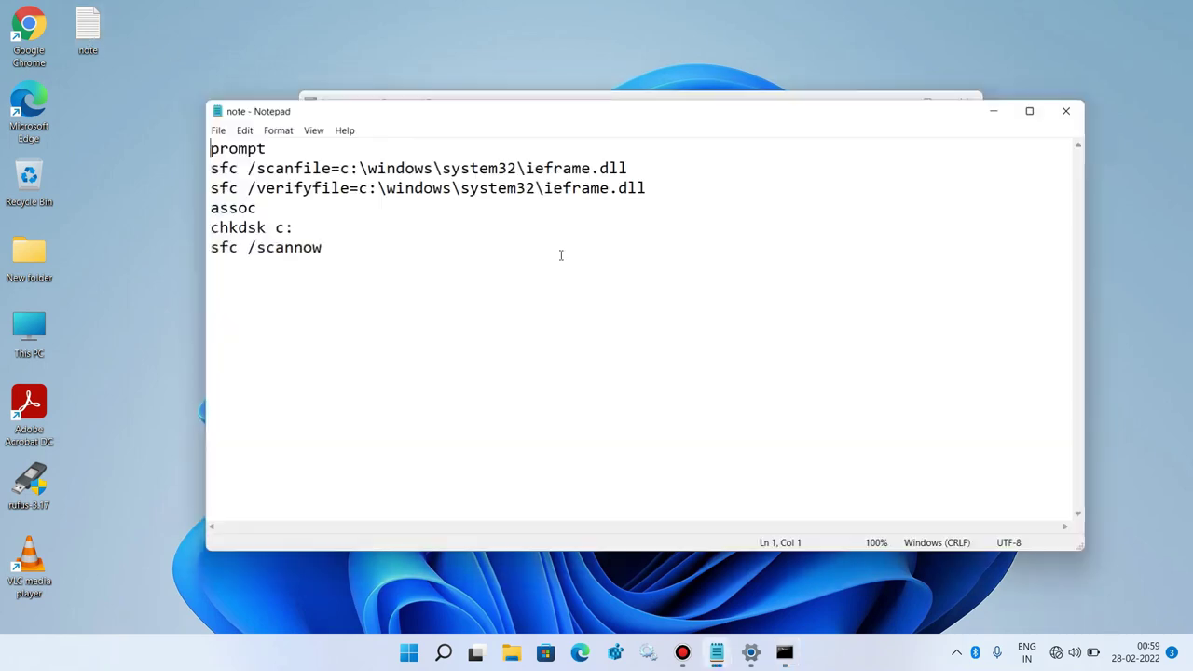
pyautogui.moveTo(544, 124); pyautogui.dragTo(561, 263)
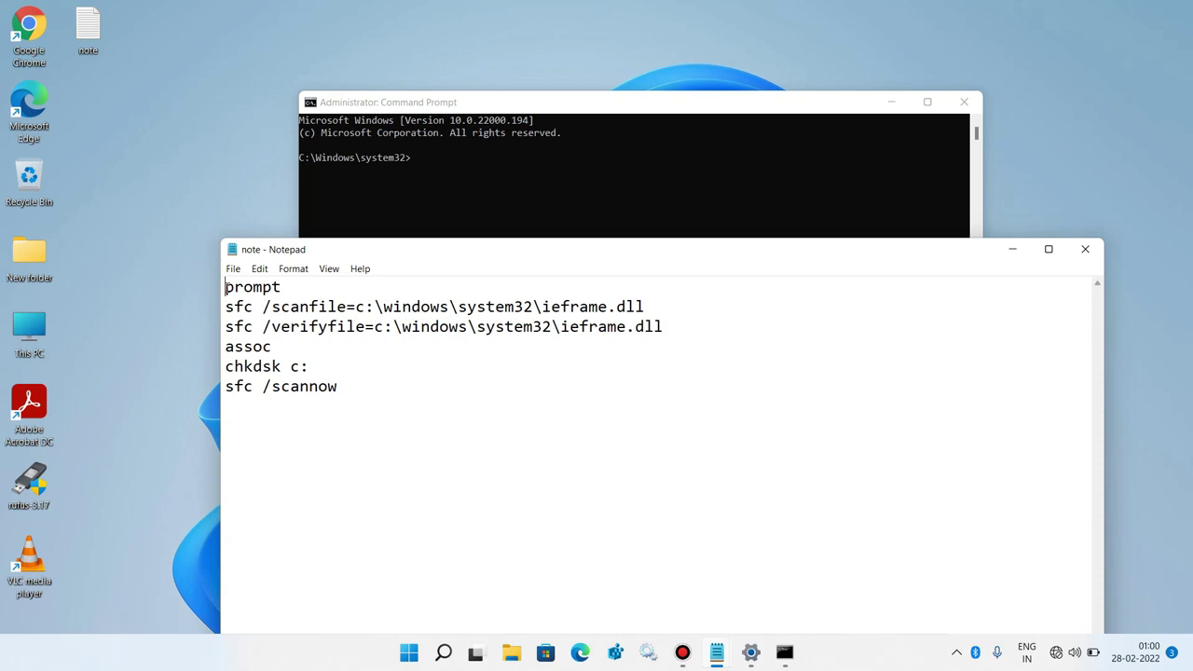
pyautogui.doubleClick(253, 285)
pyautogui.hotkey('ctrl', 'c')
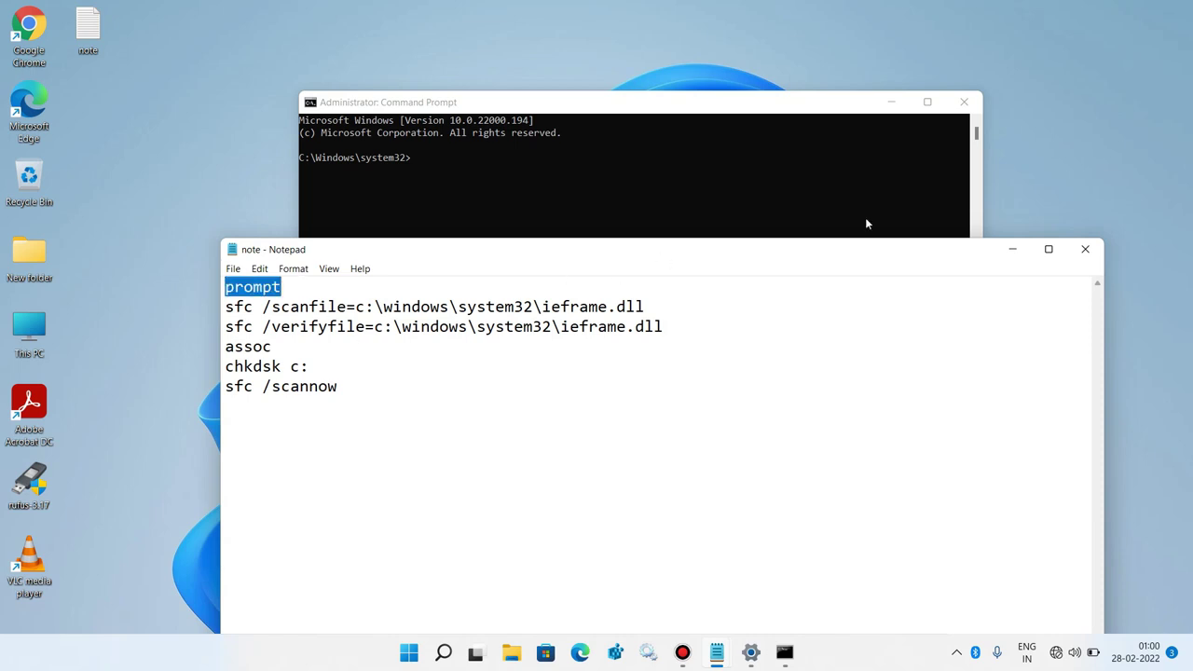
pyautogui.click(1012, 249)
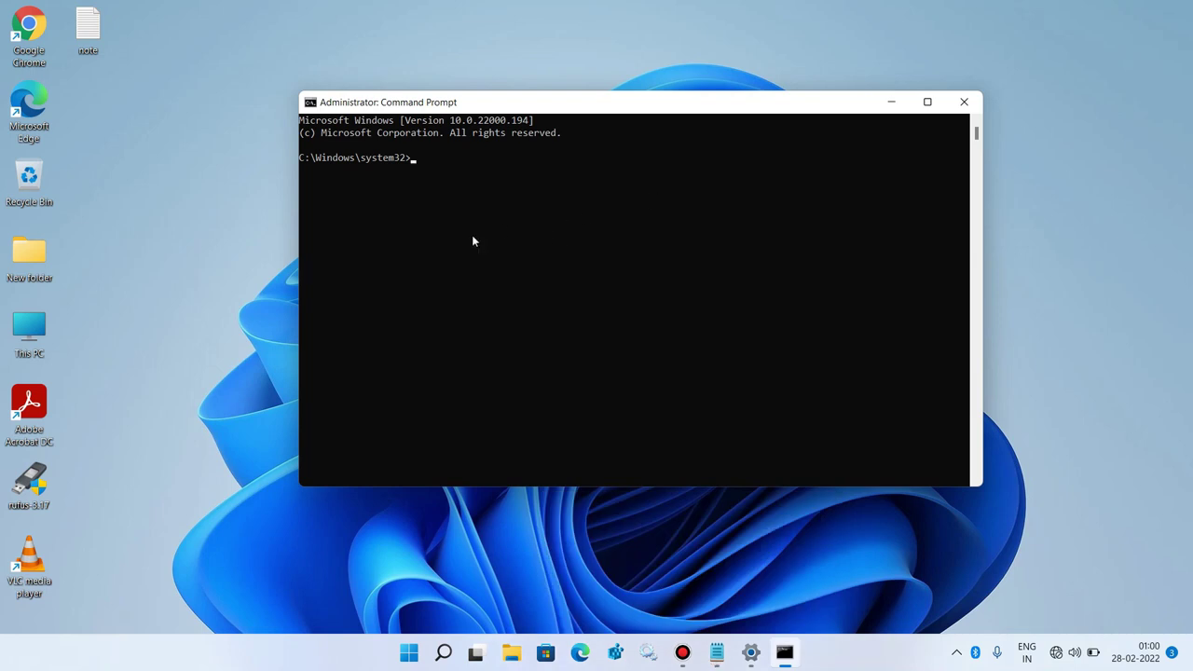
# Run prompt, then copy and run sfc /scanfile on ieframe.dll from the note
pyautogui.hotkey('ctrl', 'v')
pyautogui.press('Return')
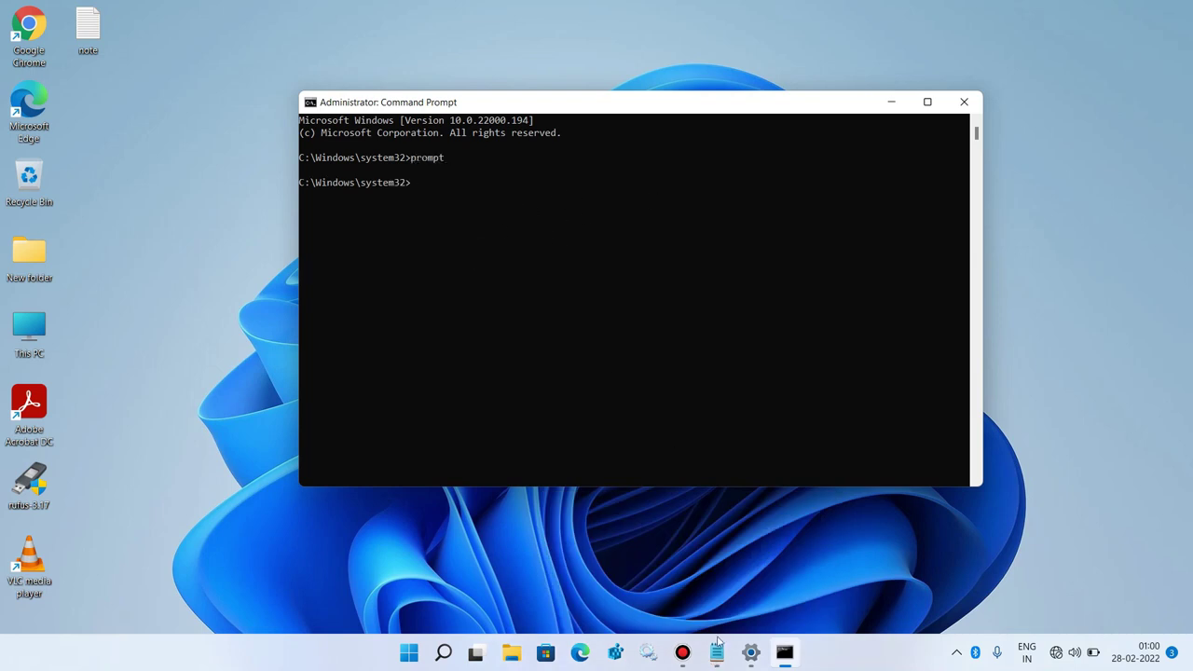
pyautogui.moveTo(717, 641)
pyautogui.click(761, 602)
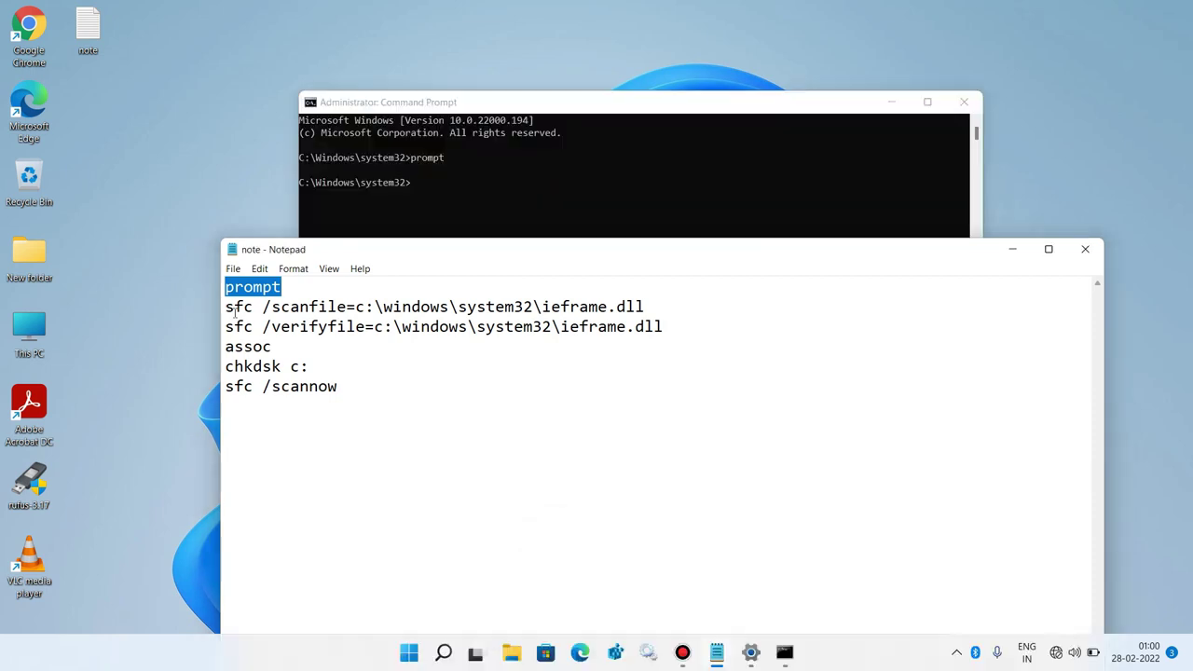
pyautogui.moveTo(227, 307); pyautogui.dragTo(812, 304)
pyautogui.hotkey('ctrl', 'c')
pyautogui.click(1011, 250)
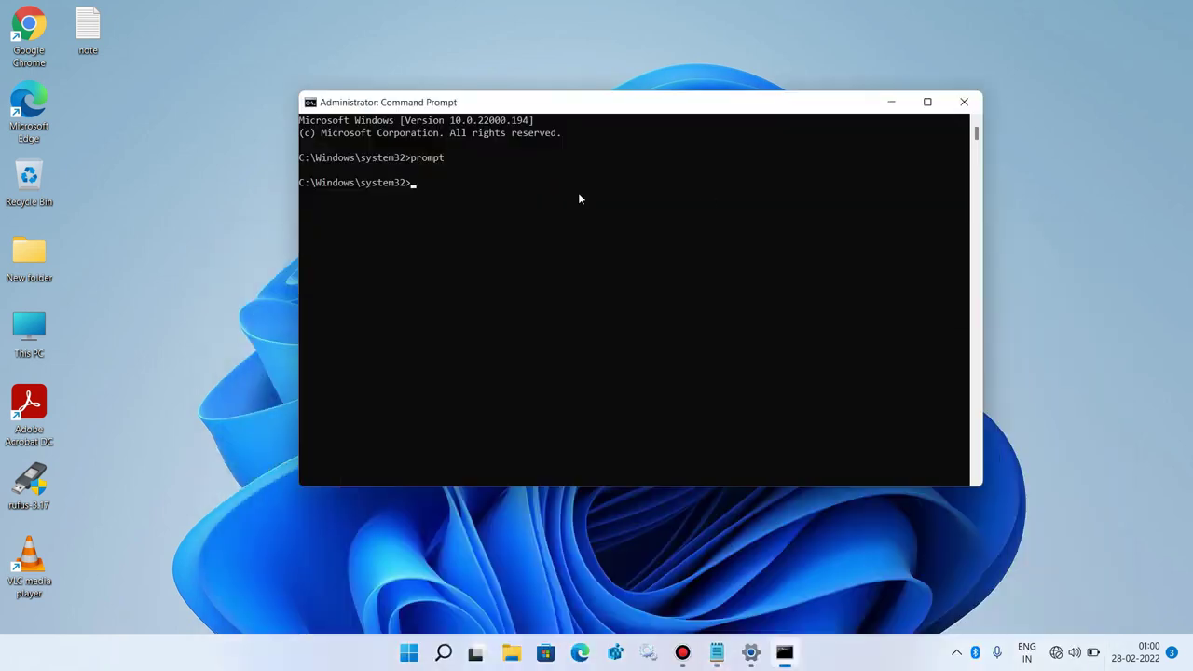
pyautogui.hotkey('ctrl', 'v')
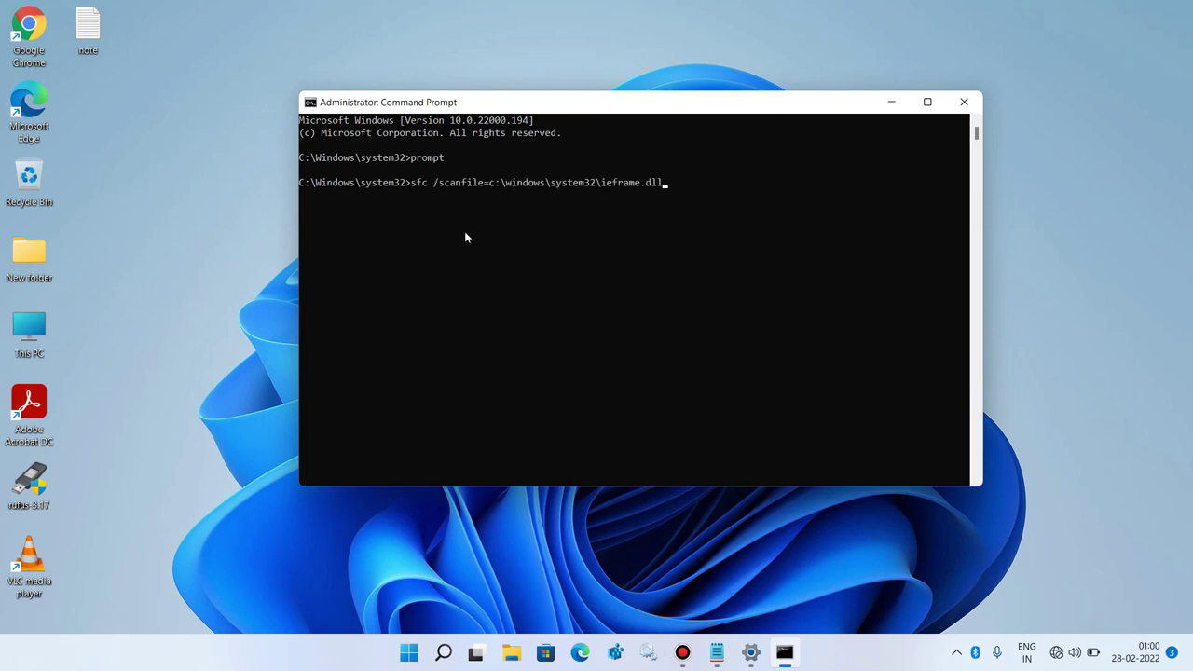
pyautogui.press('Return')
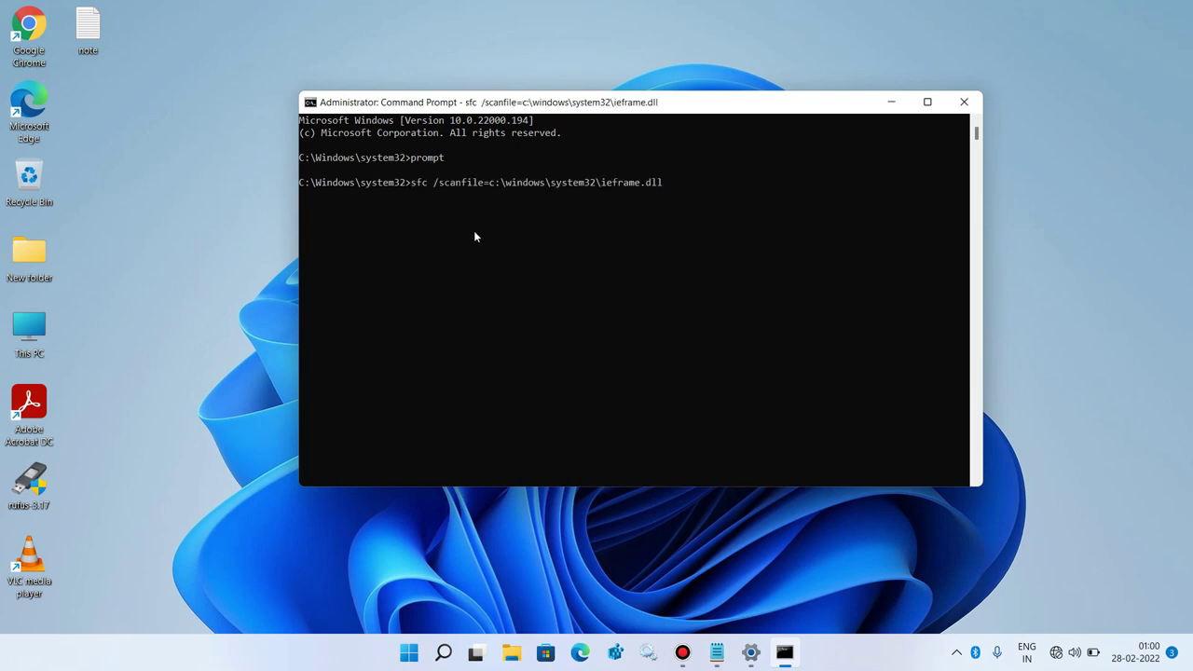
# Copy the sfc /verifyfile line from the note and run it in Command Prompt
pyautogui.moveTo(716, 652)
pyautogui.click(797, 570)
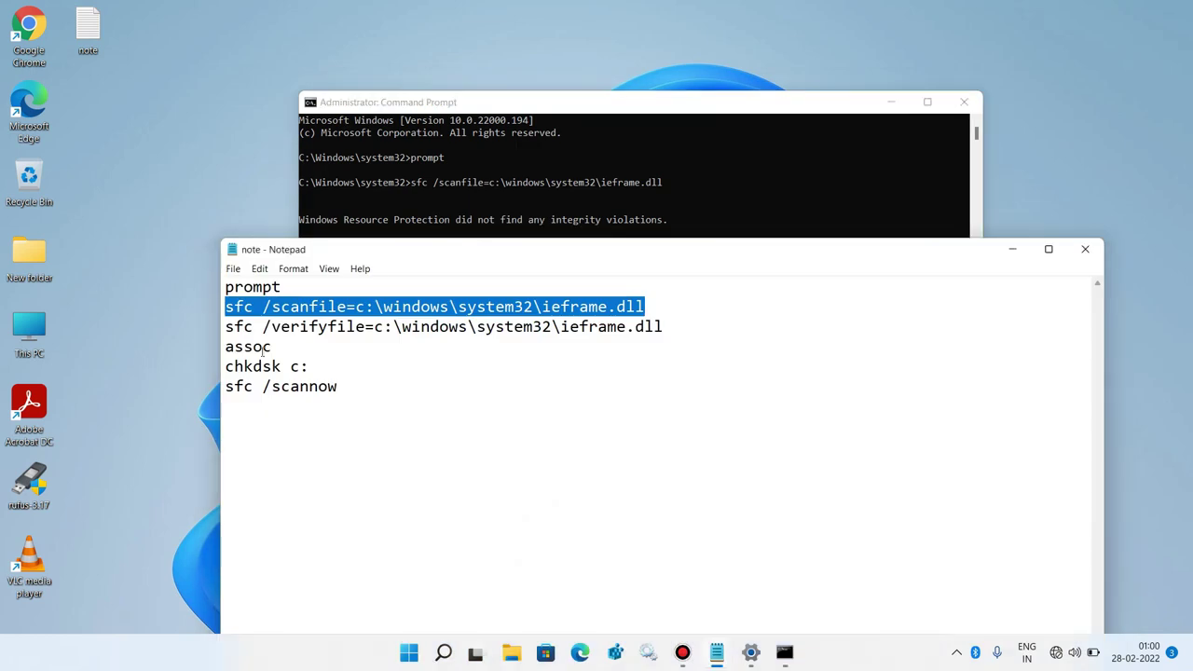
pyautogui.moveTo(225, 326); pyautogui.dragTo(389, 326)
pyautogui.hotkey('shift', 'Right')
pyautogui.hotkey('shift', 'Right')
pyautogui.hotkey('shift', 'Right')
pyautogui.hotkey('shift', 'Right')
pyautogui.hotkey('shift', 'Right')
pyautogui.hotkey('shift', 'Right')
pyautogui.hotkey('shift', 'Right')
pyautogui.hotkey('shift', 'Right')
pyautogui.hotkey('shift', 'Right')
pyautogui.hotkey('shift', 'Right')
pyautogui.hotkey('shift', 'Right')
pyautogui.hotkey('shift', 'Right')
pyautogui.hotkey('shift', 'Right')
pyautogui.hotkey('shift', 'Right')
pyautogui.hotkey('shift', 'Right')
pyautogui.hotkey('shift', 'Right')
pyautogui.hotkey('shift', 'Right')
pyautogui.hotkey('shift', 'Right')
pyautogui.hotkey('shift', 'Right')
pyautogui.hotkey('shift', 'Right')
pyautogui.hotkey('shift', 'Right')
pyautogui.hotkey('shift', 'Right')
pyautogui.hotkey('shift', 'Right')
pyautogui.hotkey('ctrl', 'c')
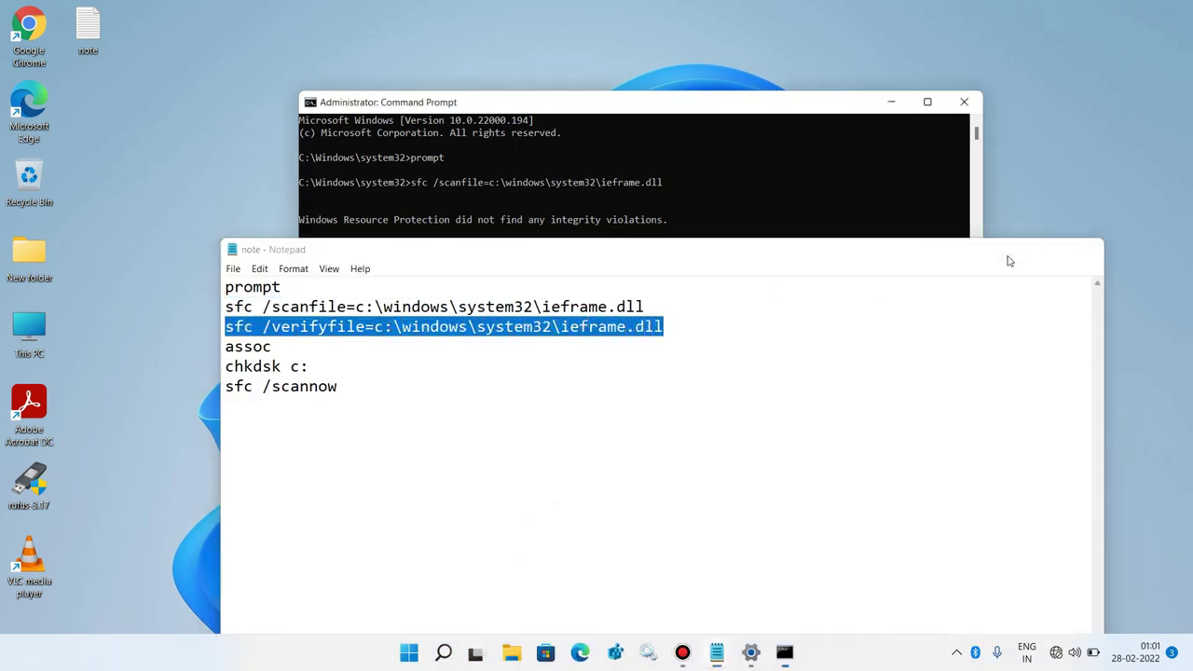
pyautogui.click(1012, 249)
pyautogui.hotkey('ctrl', 'v')
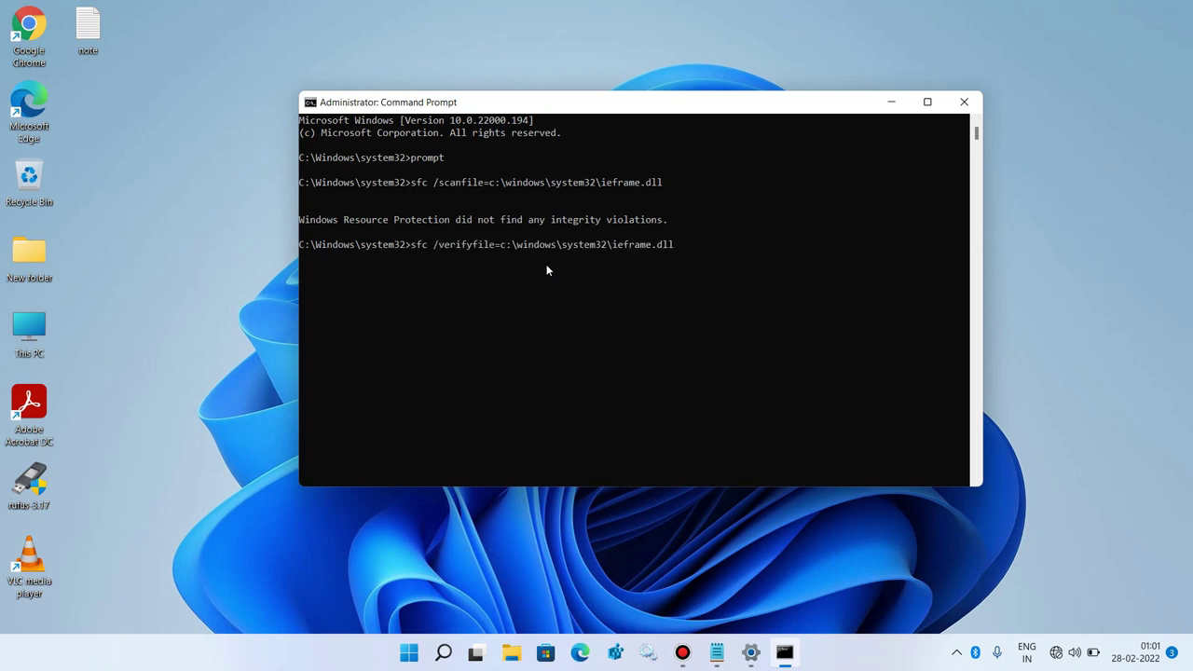
pyautogui.press('Return')
# Copy assoc from the note and run it to list file associations
pyautogui.moveTo(719, 643)
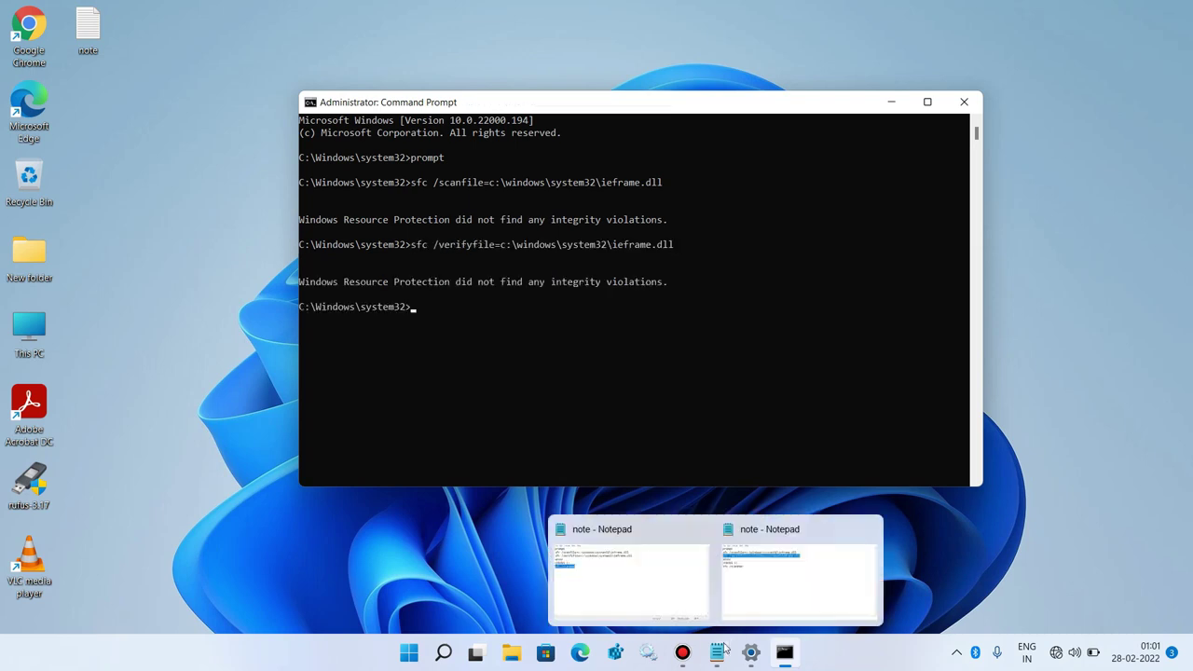
pyautogui.click(792, 559)
pyautogui.moveTo(226, 346); pyautogui.dragTo(272, 346)
pyautogui.hotkey('ctrl', 'c')
pyautogui.click(1012, 249)
pyautogui.hotkey('ctrl', 'v')
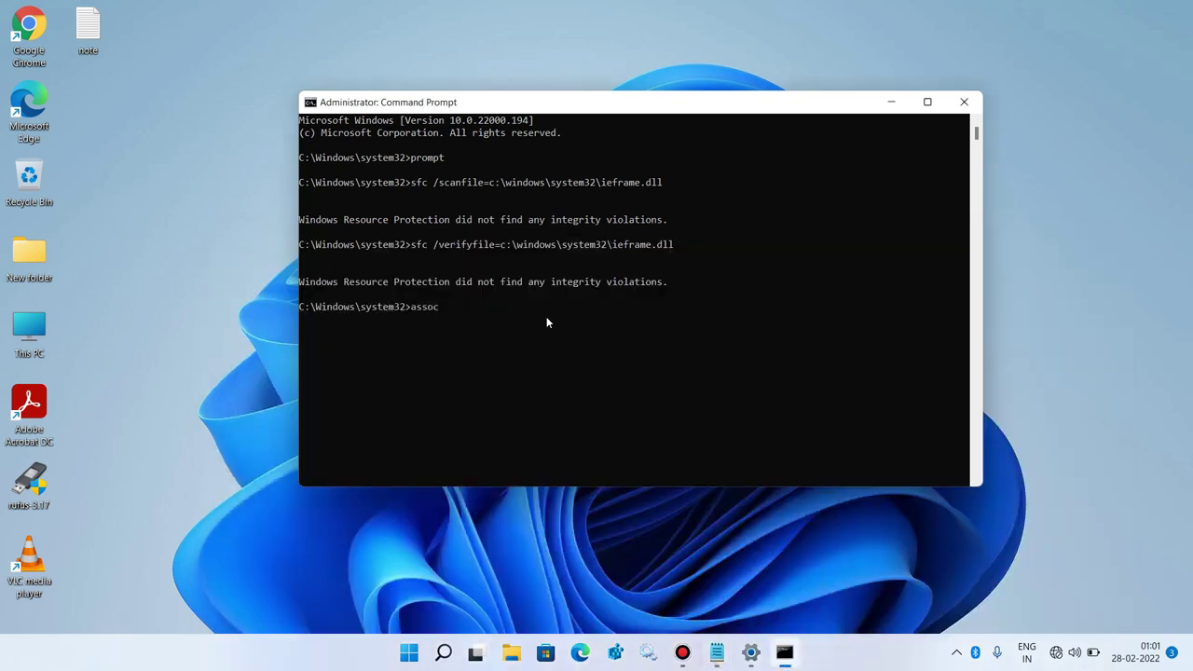
pyautogui.press('Return')
# Copy 'chkdsk c:' from the Notepad note and run it at the prompt, which reports no problems
pyautogui.moveTo(717, 652)
pyautogui.click(786, 581)
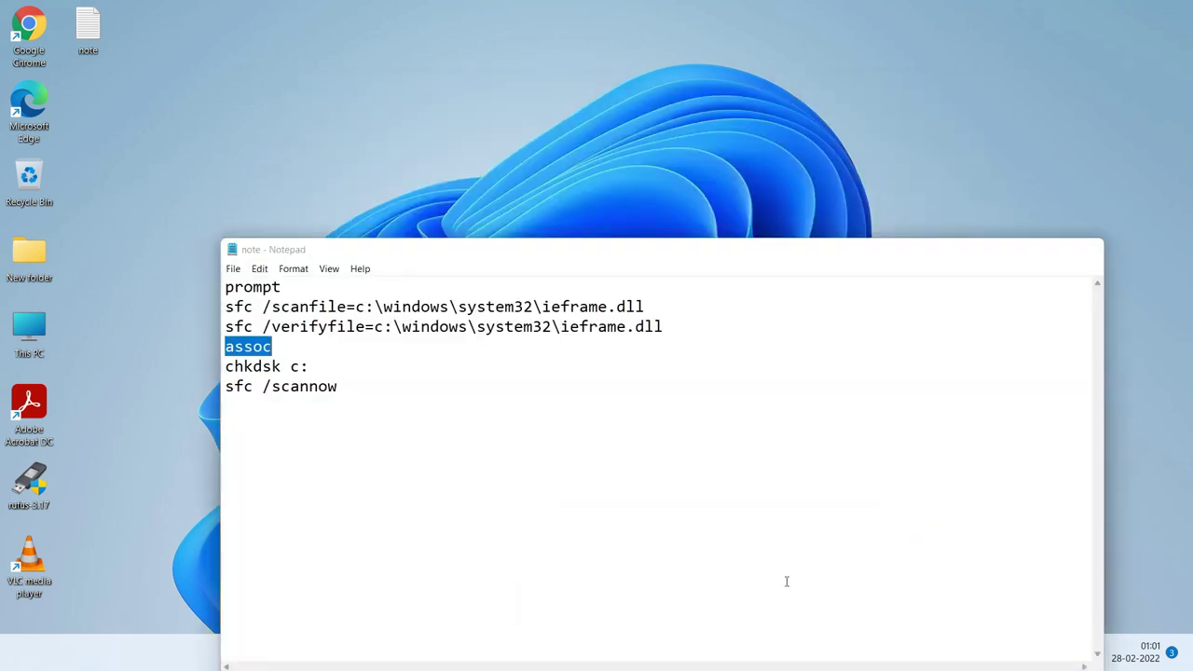
pyautogui.moveTo(226, 366); pyautogui.dragTo(308, 366)
pyautogui.hotkey('ctrl', 'c')
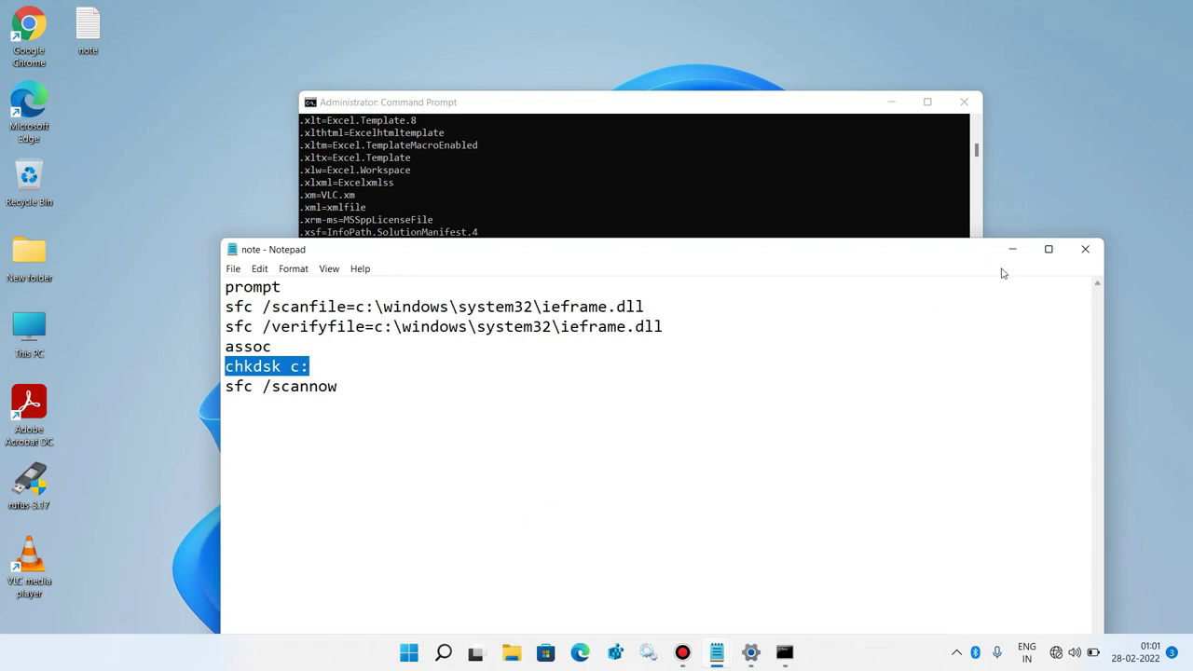
pyautogui.click(1012, 249)
pyautogui.hotkey('ctrl', 'v')
pyautogui.press('Return')
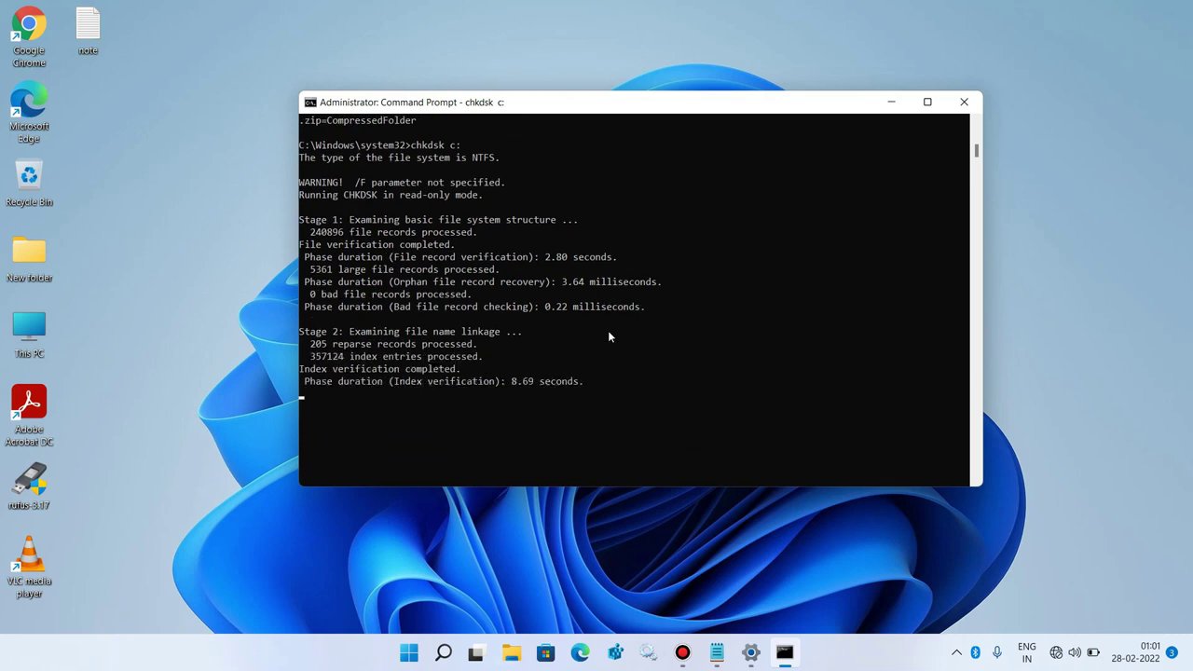
# Select the 'sfc /scannow' line in the Notepad note and minimize the note
pyautogui.moveTo(716, 652)
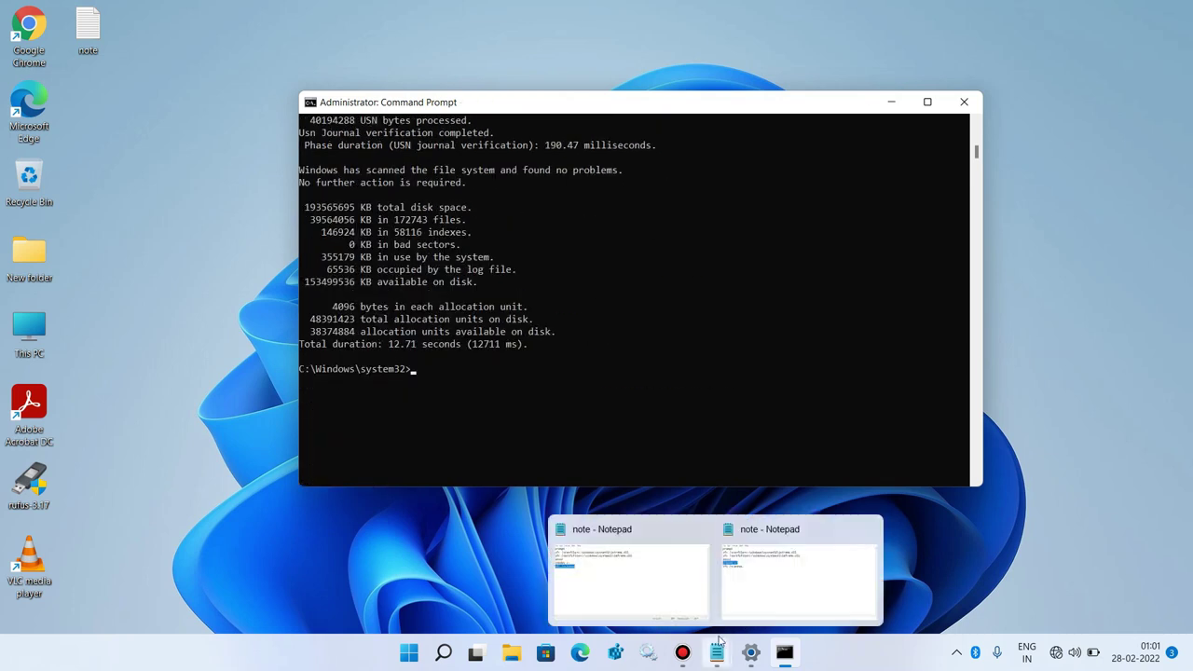
pyautogui.click(797, 570)
pyautogui.moveTo(223, 386); pyautogui.dragTo(351, 386)
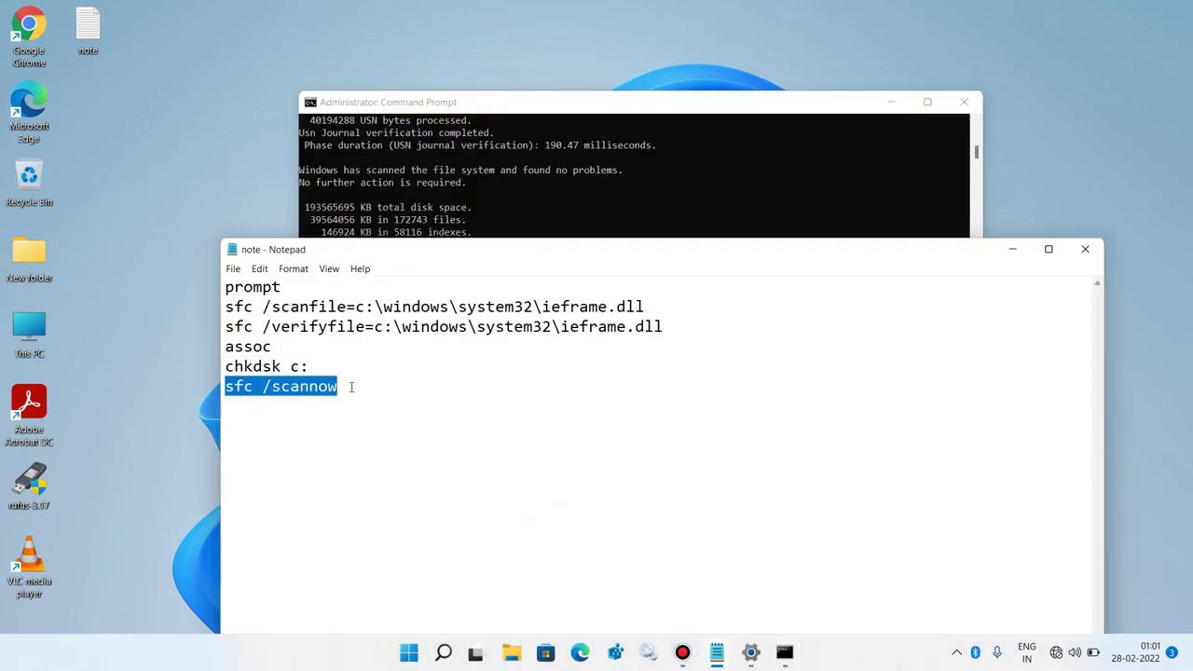
pyautogui.click(1012, 248)
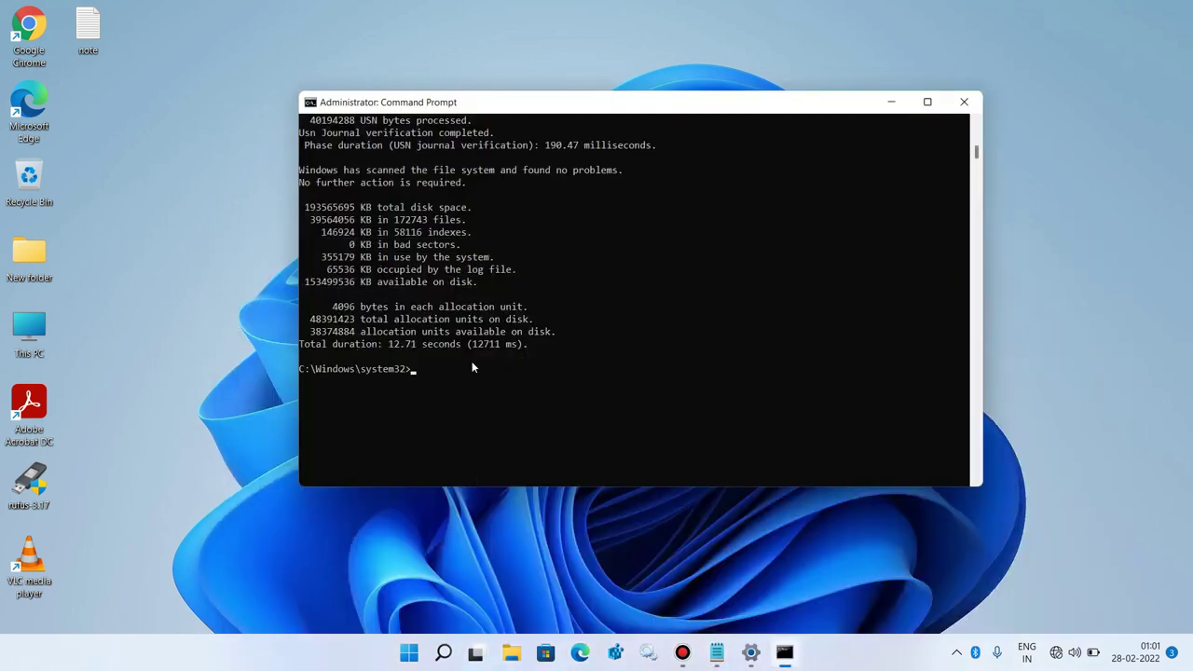
# Paste and run sfc /scannow, which reaches 100% with no integrity violations, then exit Command Prompt
pyautogui.rightClick(468, 362)
pyautogui.press('Return')
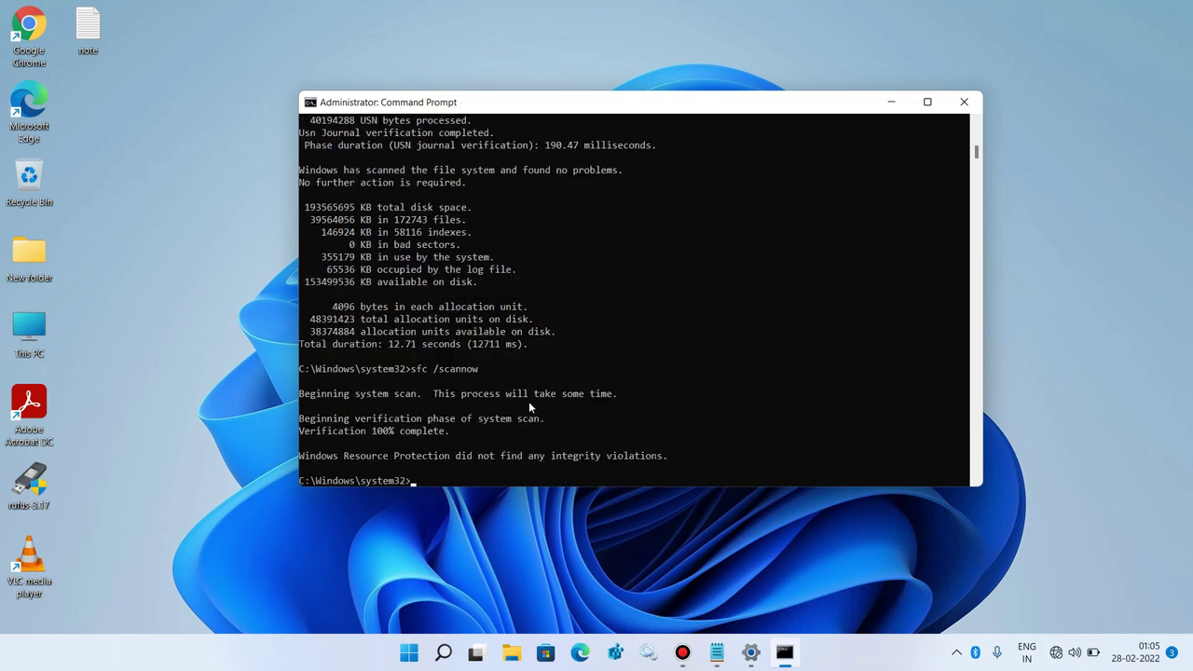
pyautogui.scroll(-2, 529, 406)
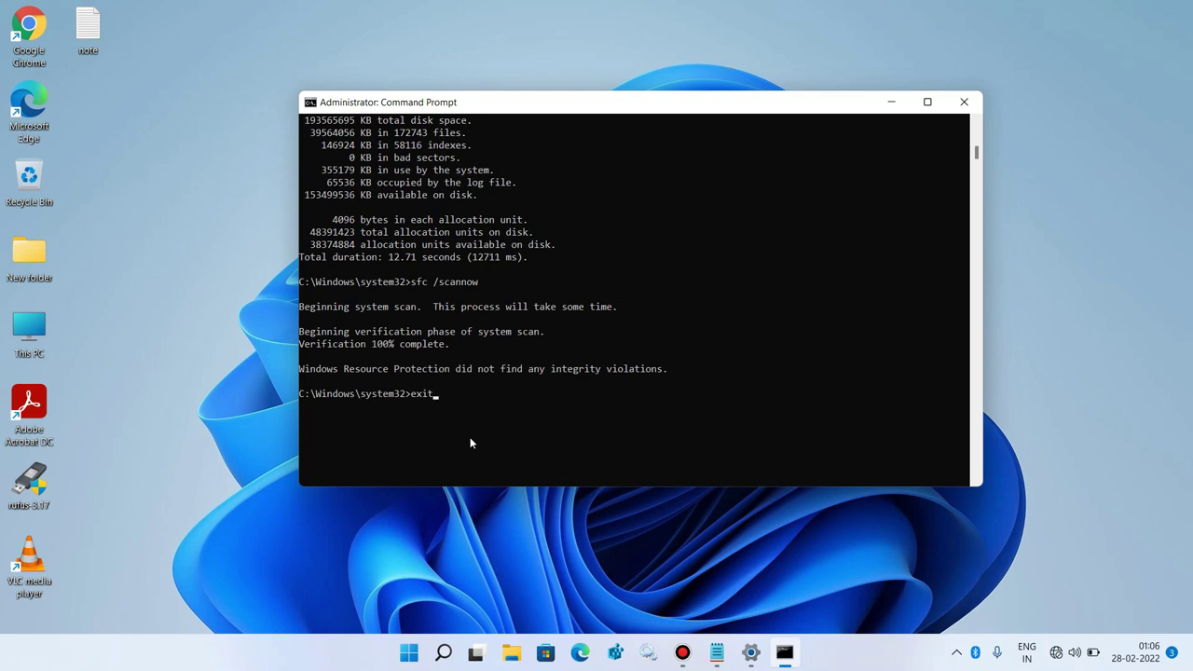
pyautogui.press('Return')
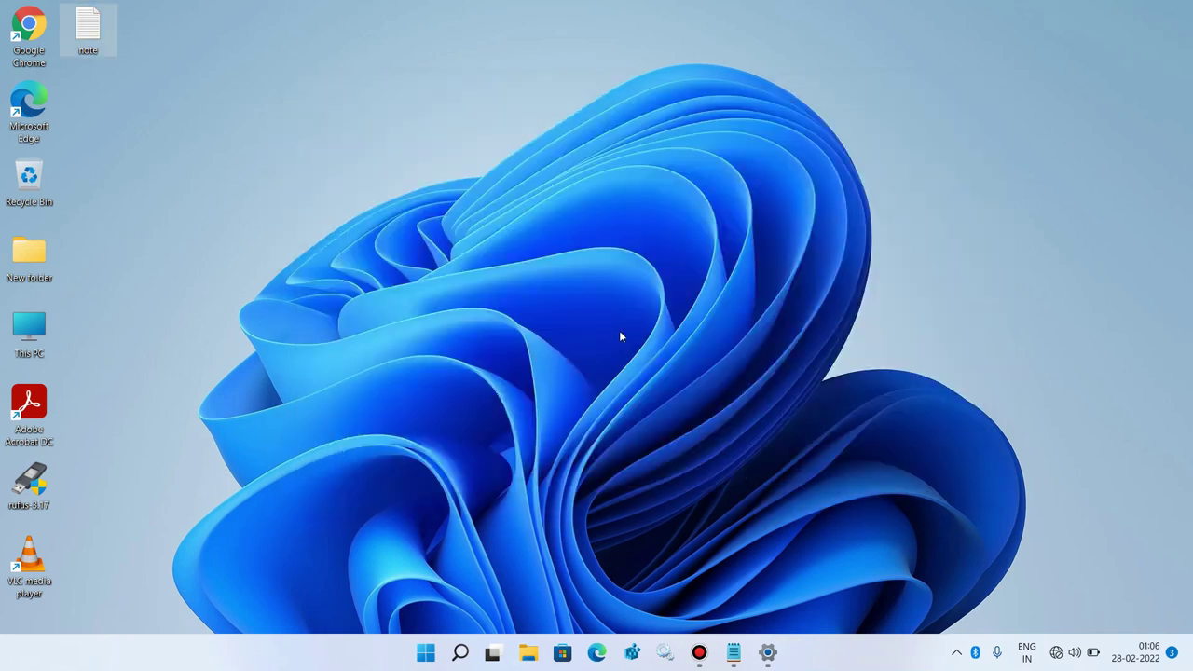